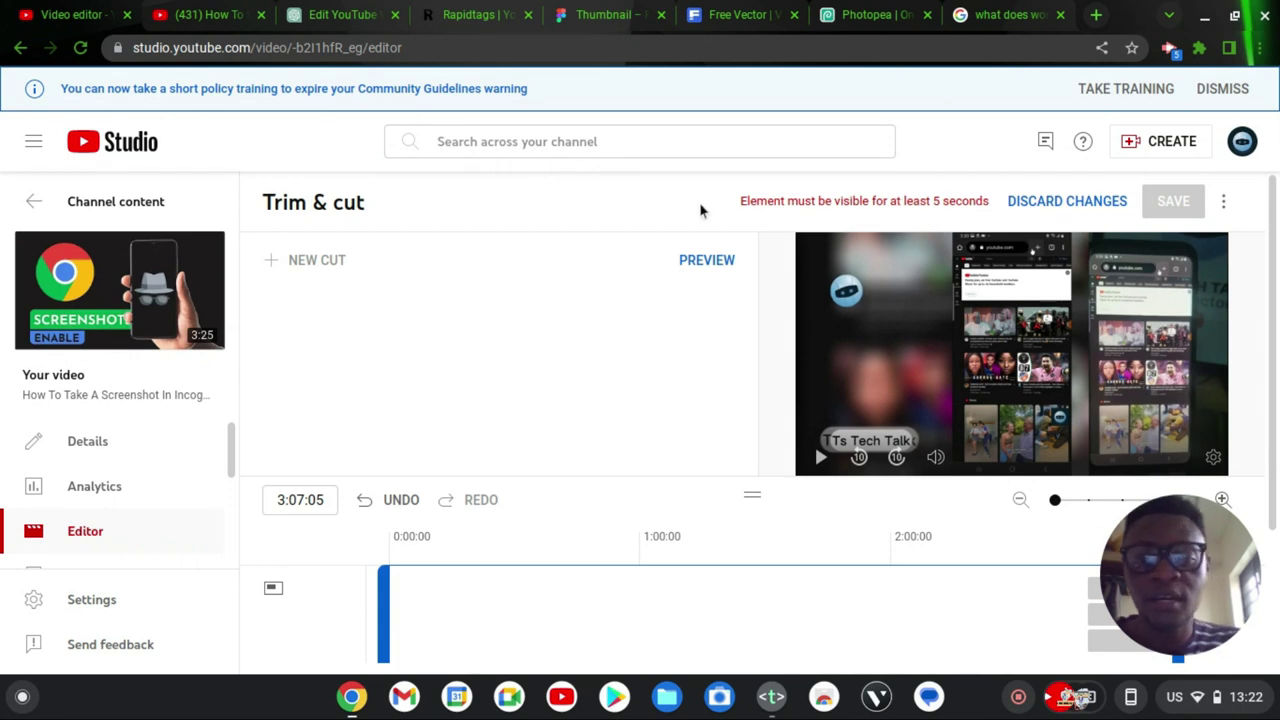
# Return to Channel content and open the details of the How To Save View Once Photos On Whatsapp video
pyautogui.doubleClick(758, 201)
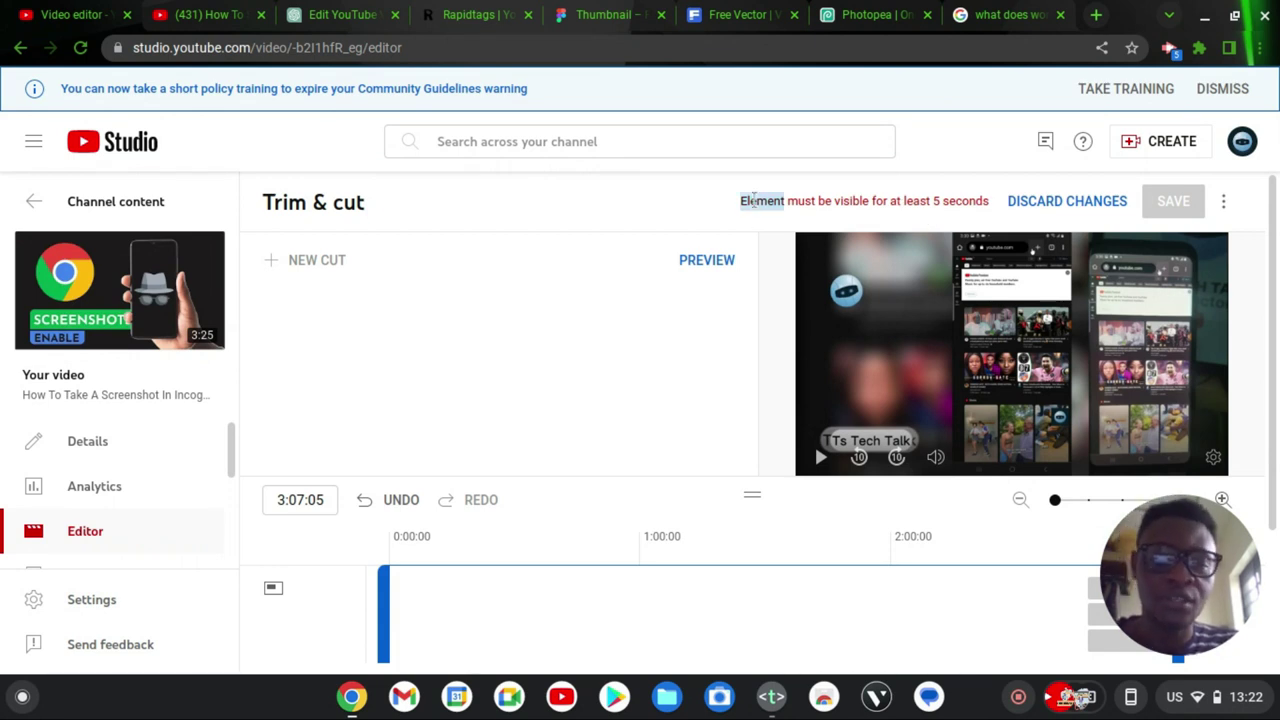
pyautogui.tripleClick(807, 201)
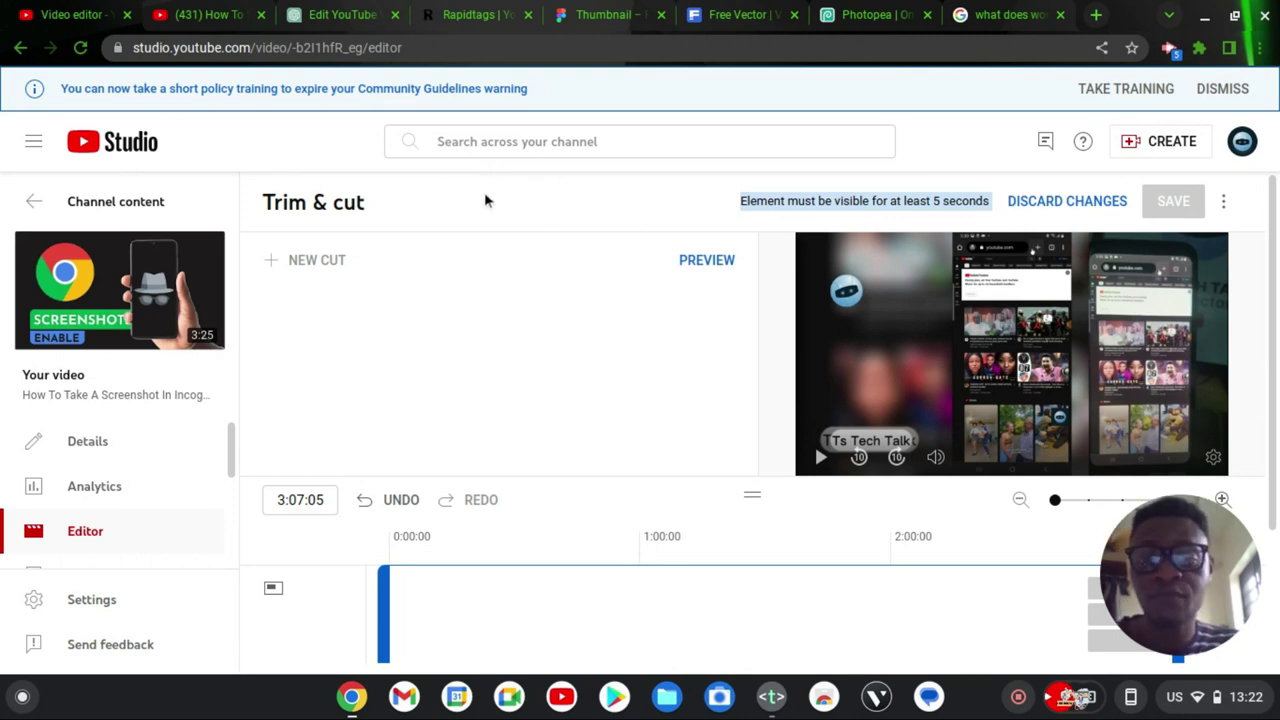
pyautogui.click(33, 207)
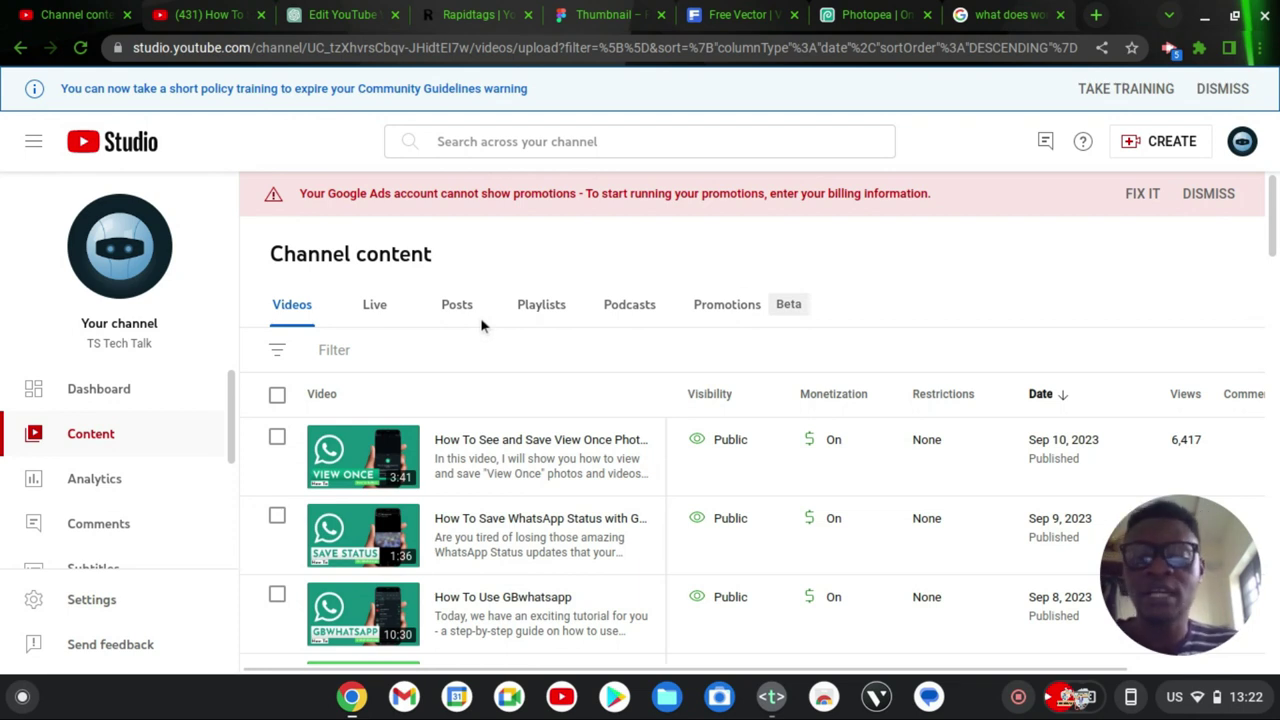
pyautogui.scroll(-3, 587, 528)
pyautogui.scroll(-6, 587, 528)
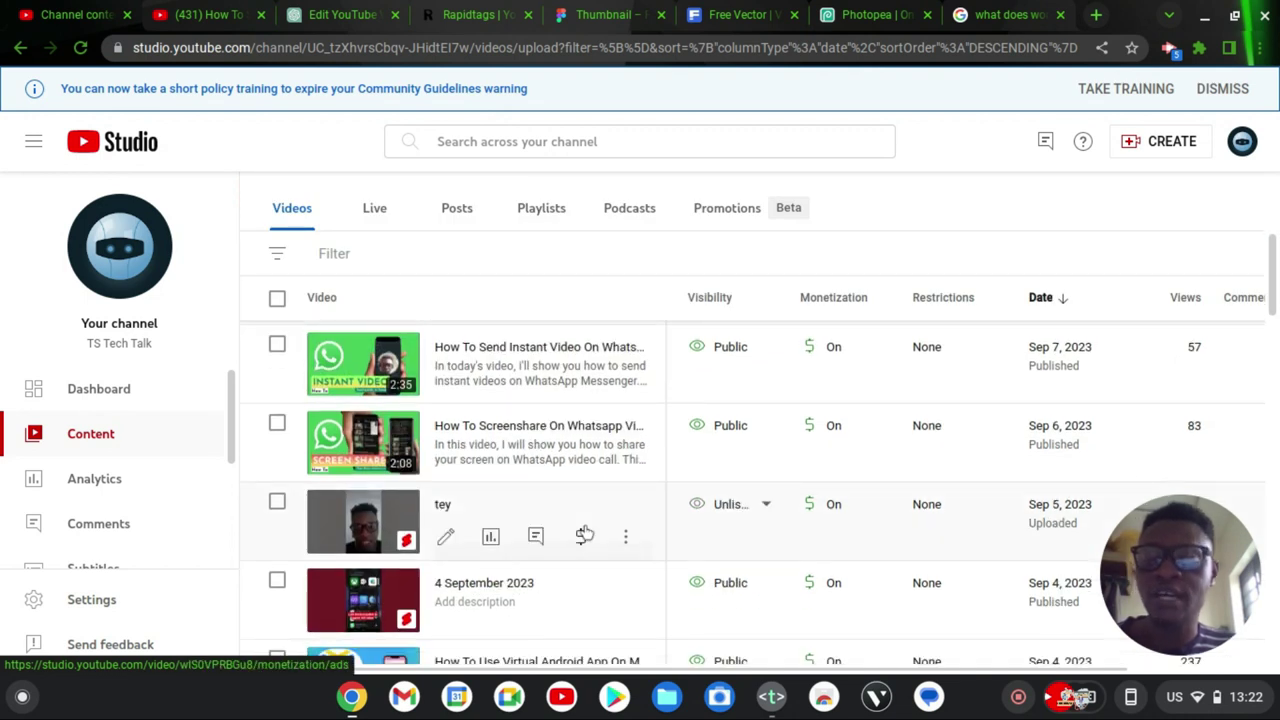
pyautogui.scroll(-5, 587, 530)
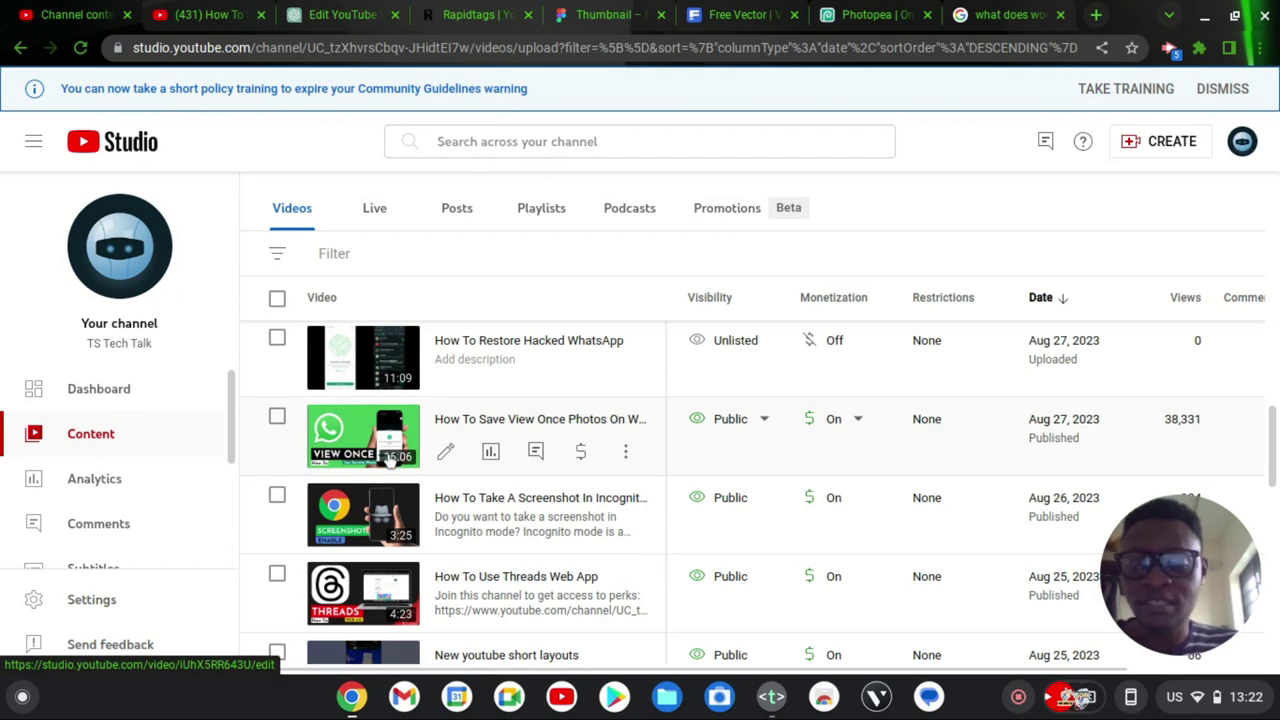
pyautogui.click(446, 453)
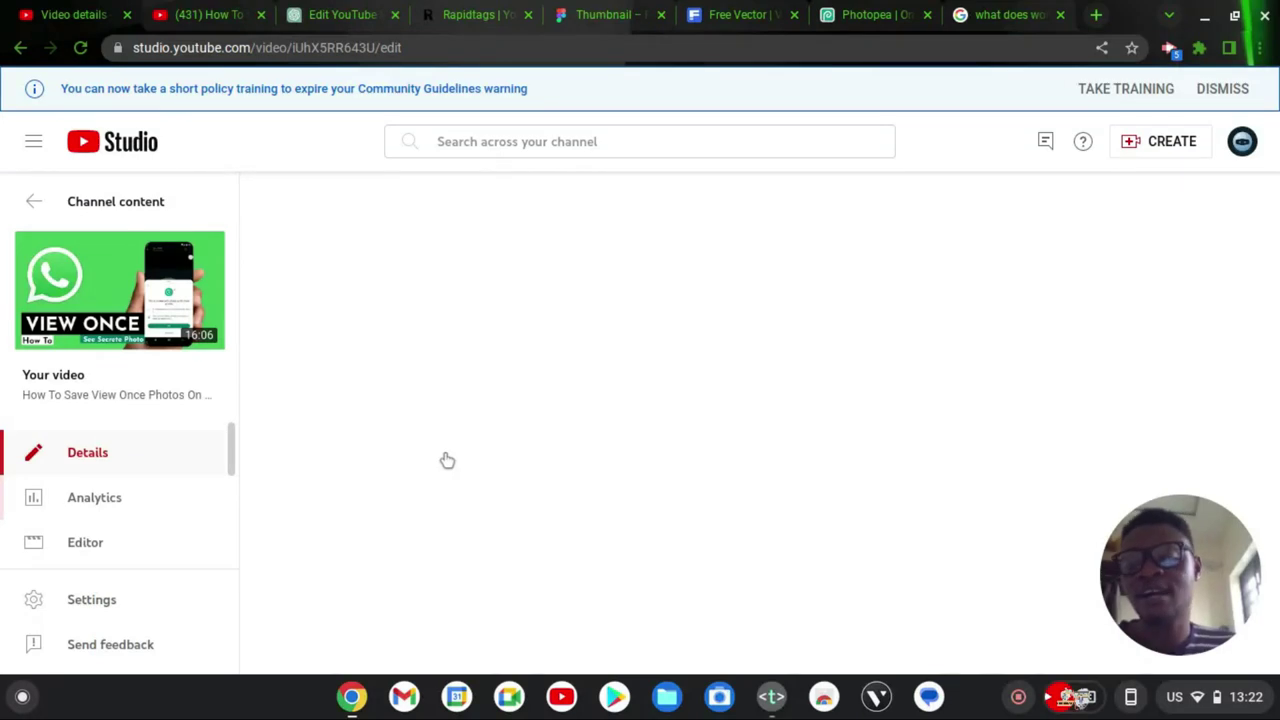
# Open the Video editor for the View Once photos video
pyautogui.click(85, 533)
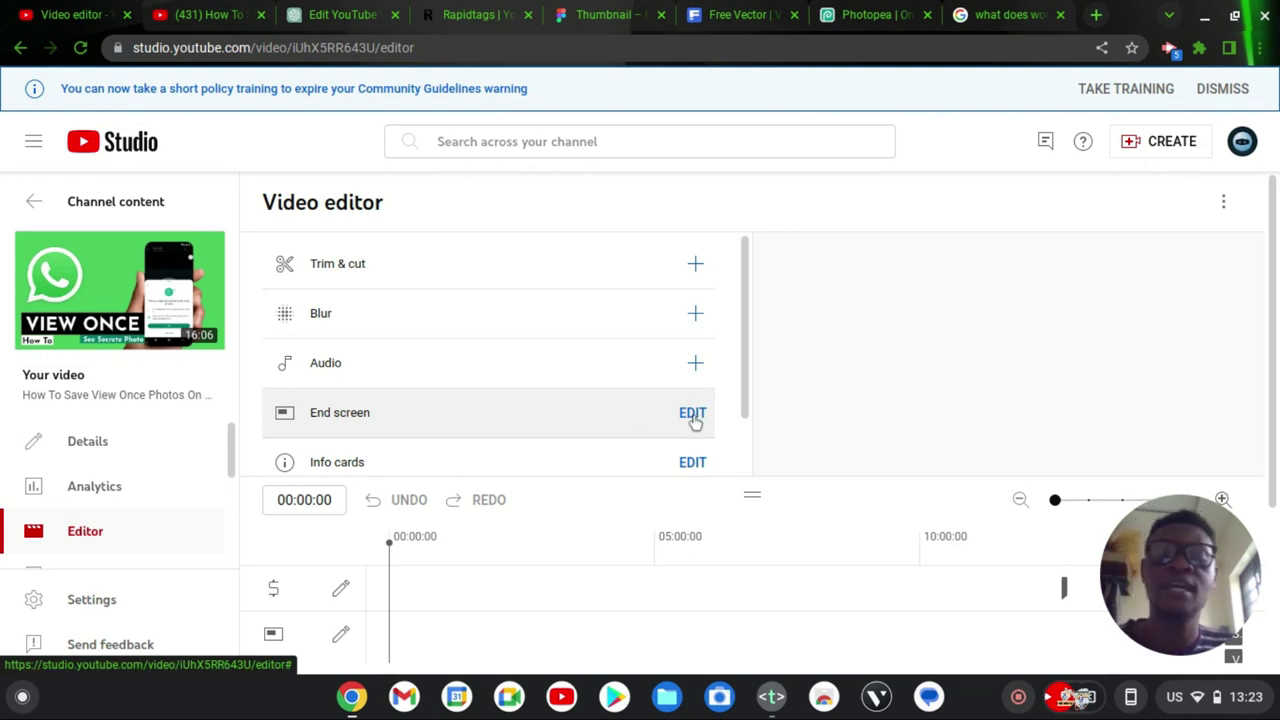
# Delete the Subscribe, Video and Playlist end screen elements and save the end screen
pyautogui.click(692, 414)
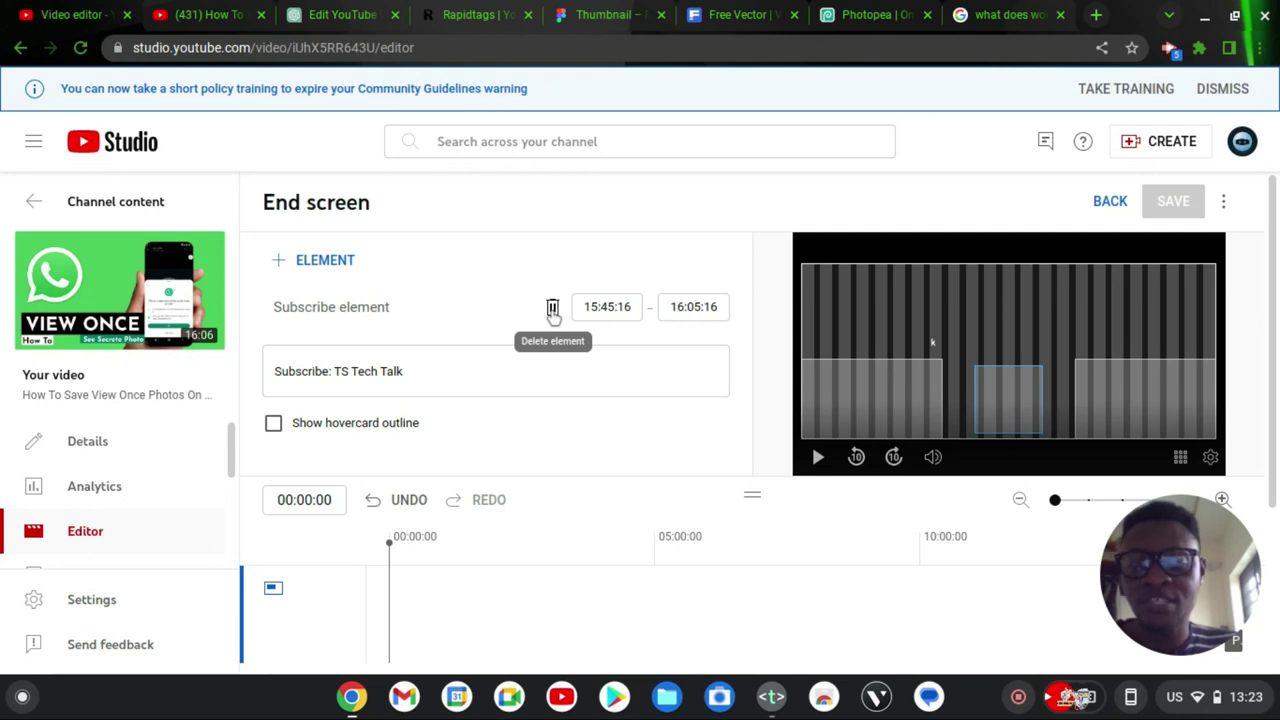
pyautogui.click(552, 310)
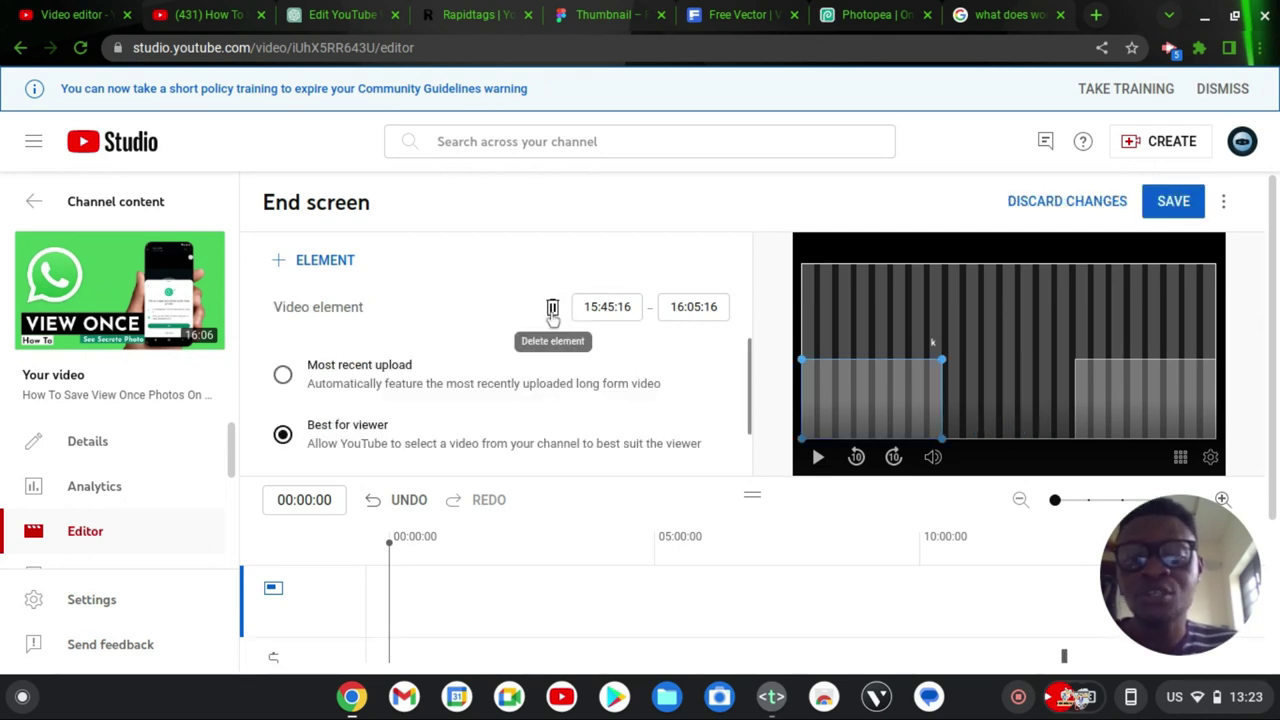
pyautogui.click(552, 310)
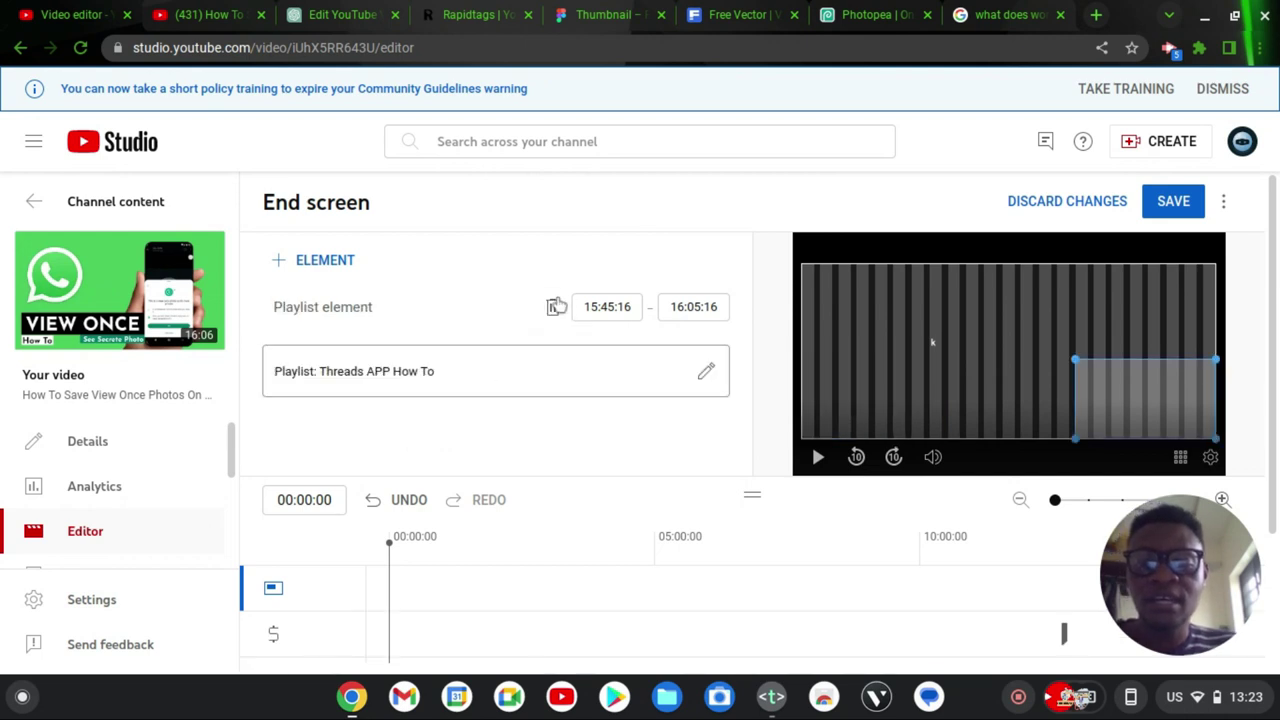
pyautogui.click(555, 310)
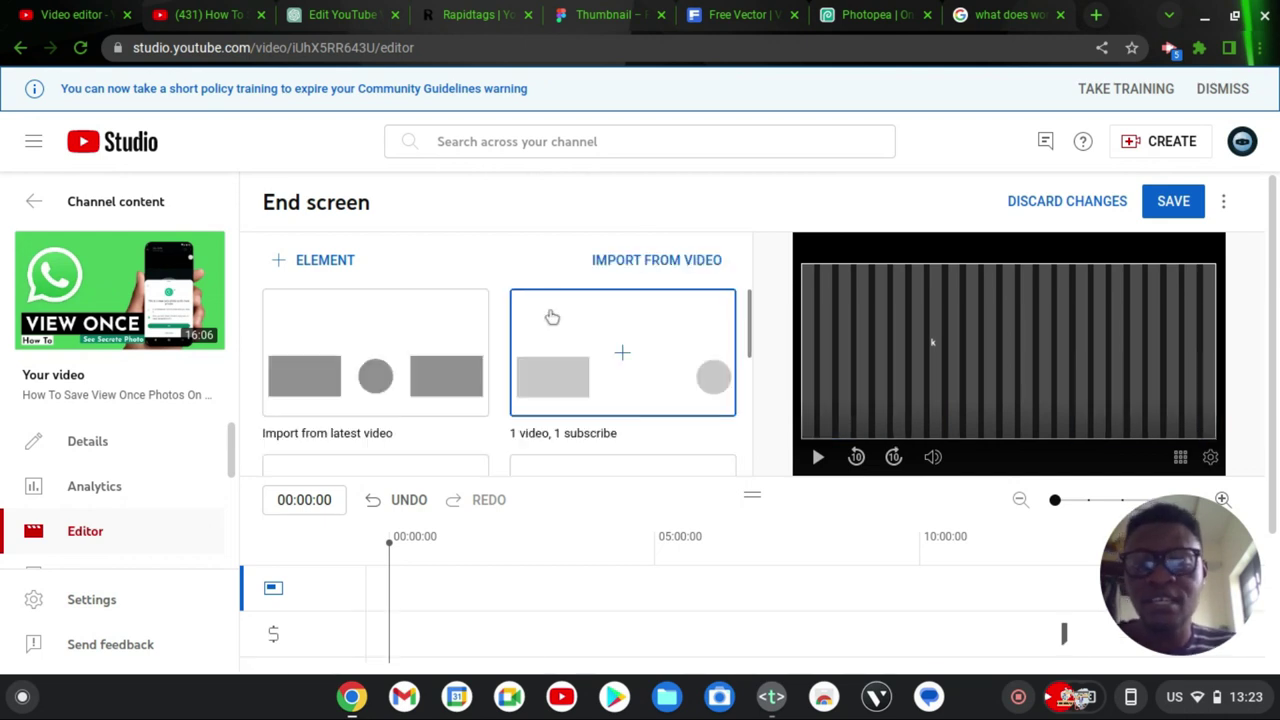
pyautogui.click(1176, 203)
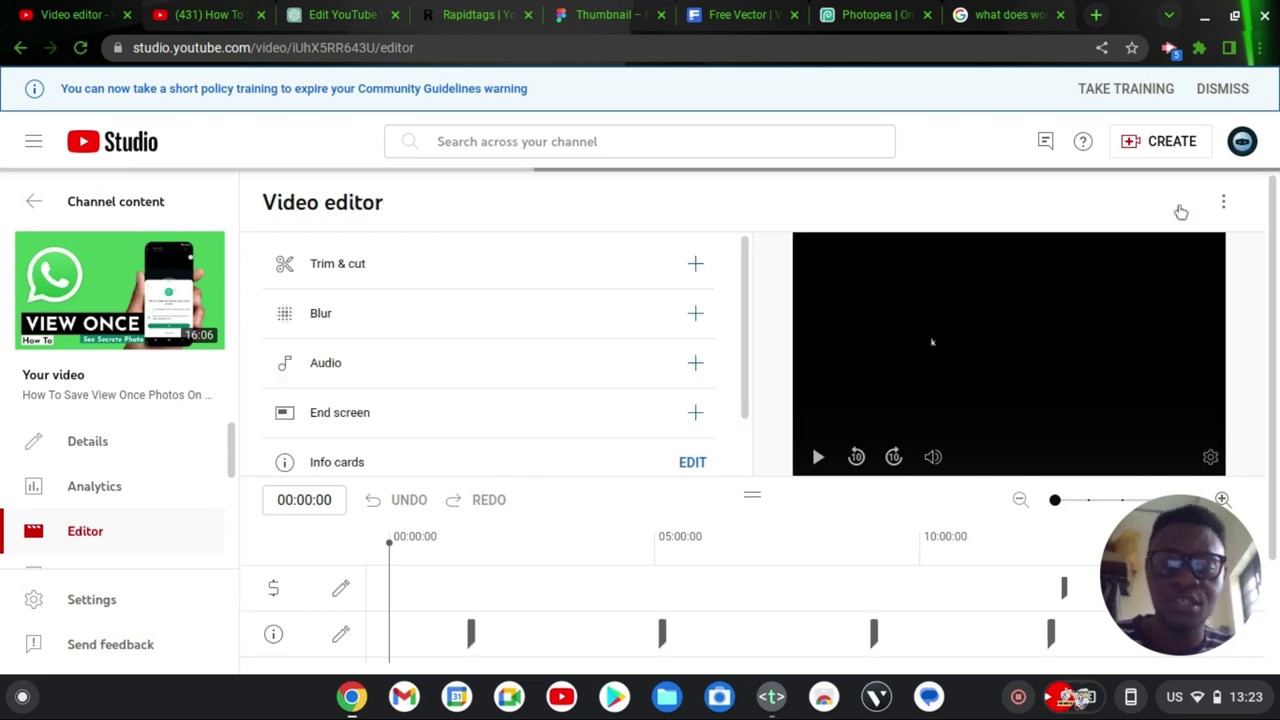
pyautogui.scroll(-2, 557, 329)
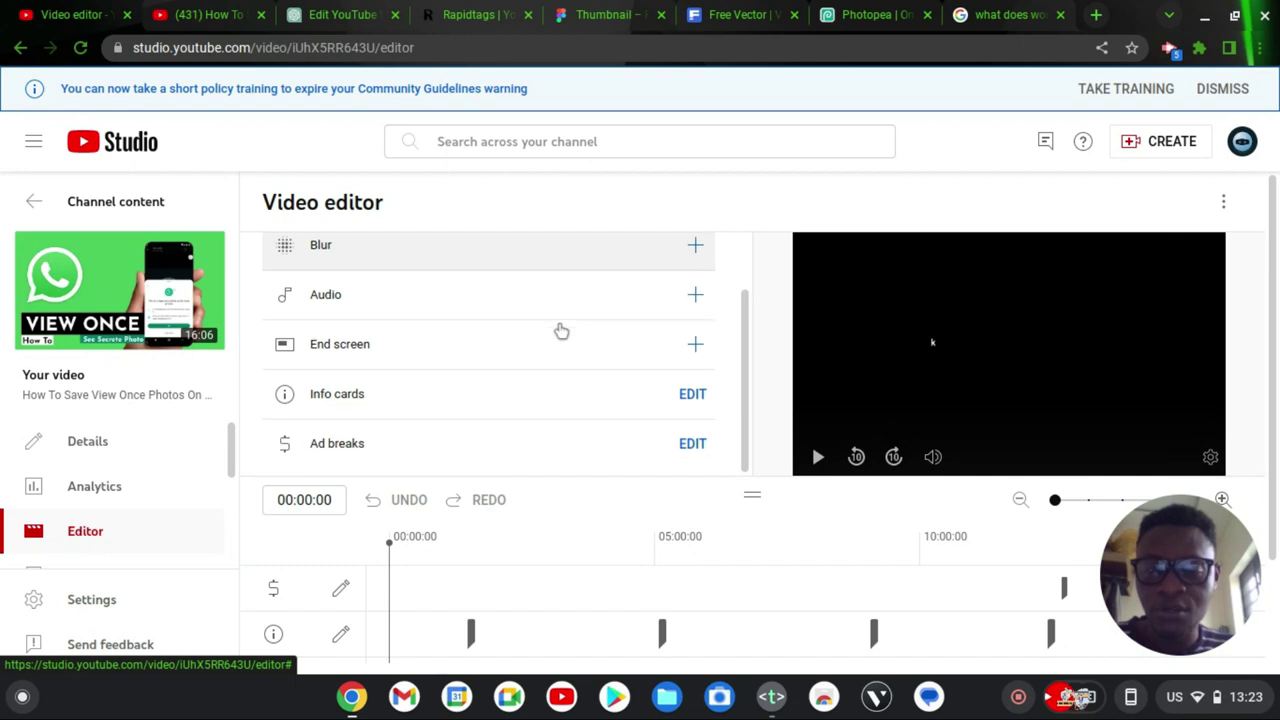
# Delete all five video info cards, including the Threads Web App and Top 5 Trending Tech News cards
pyautogui.click(690, 397)
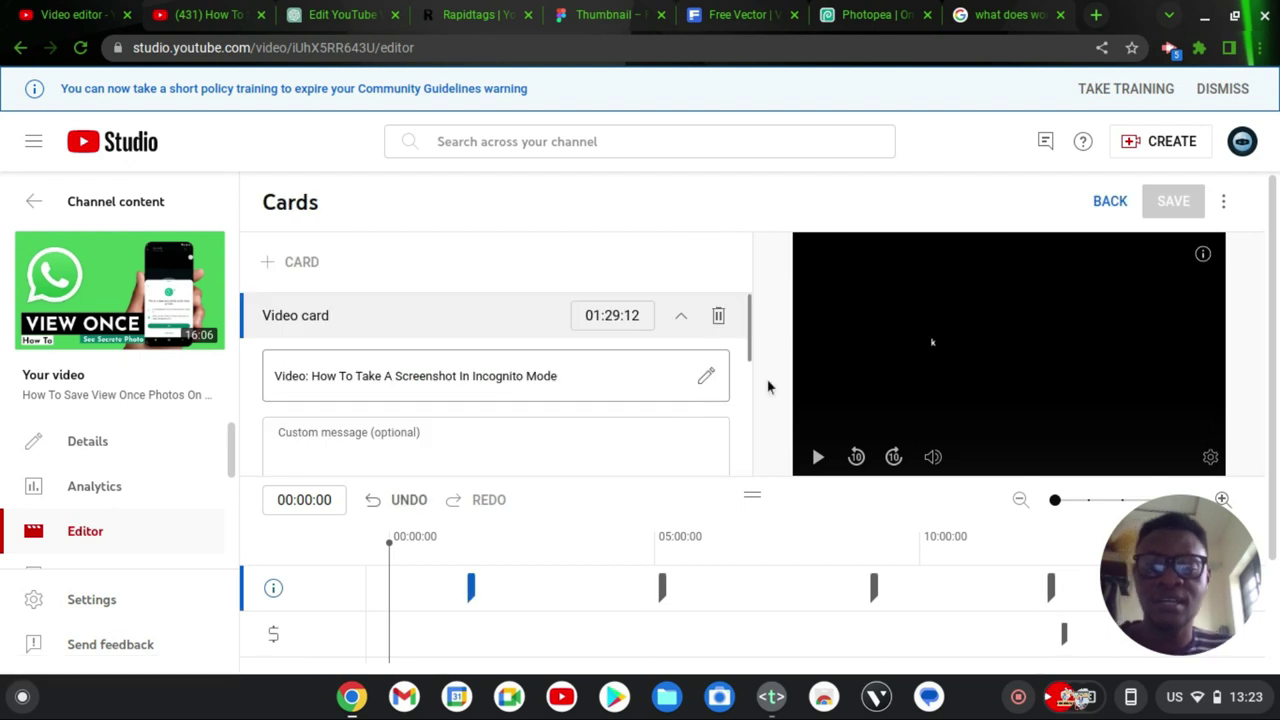
pyautogui.click(720, 316)
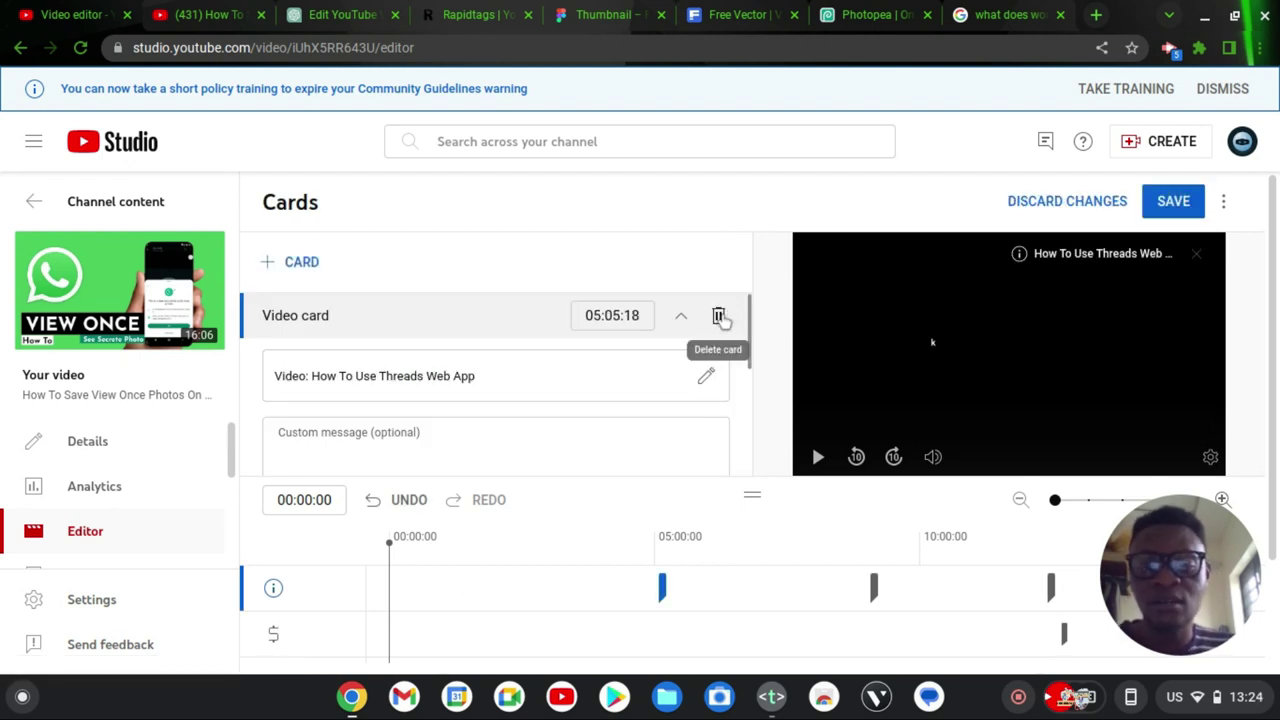
pyautogui.click(720, 316)
pyautogui.click(720, 316)
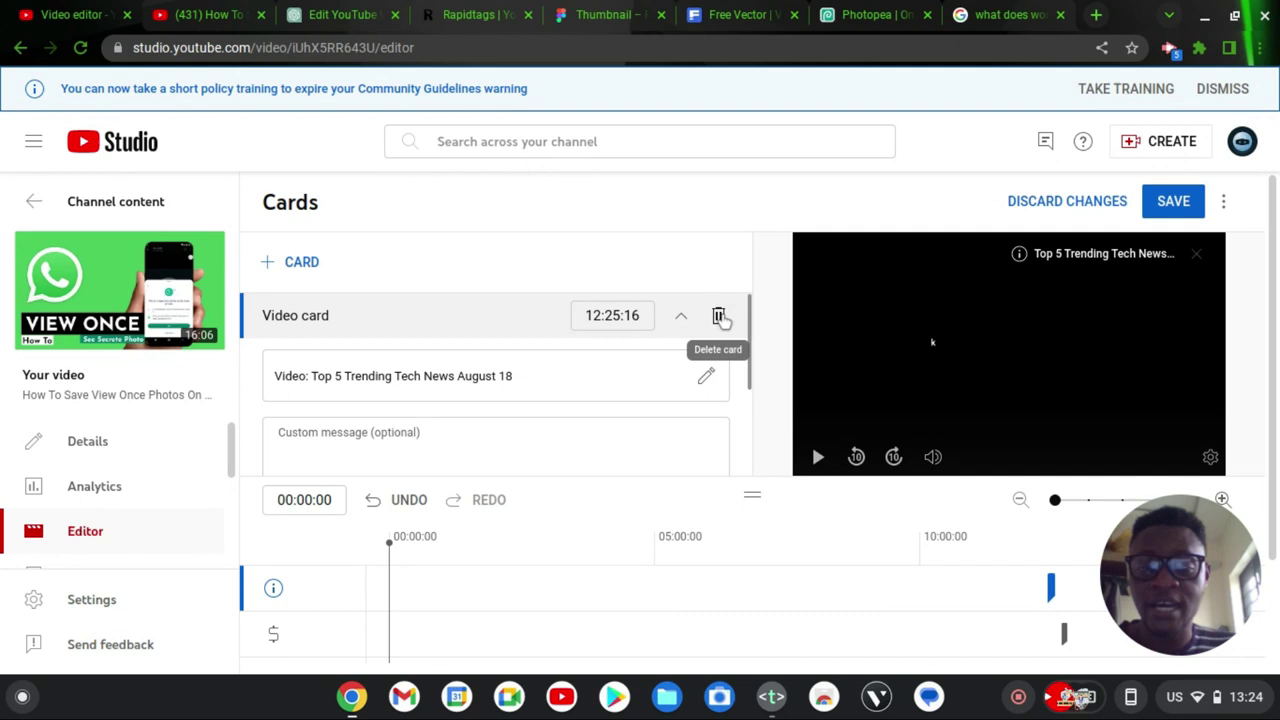
pyautogui.click(720, 316)
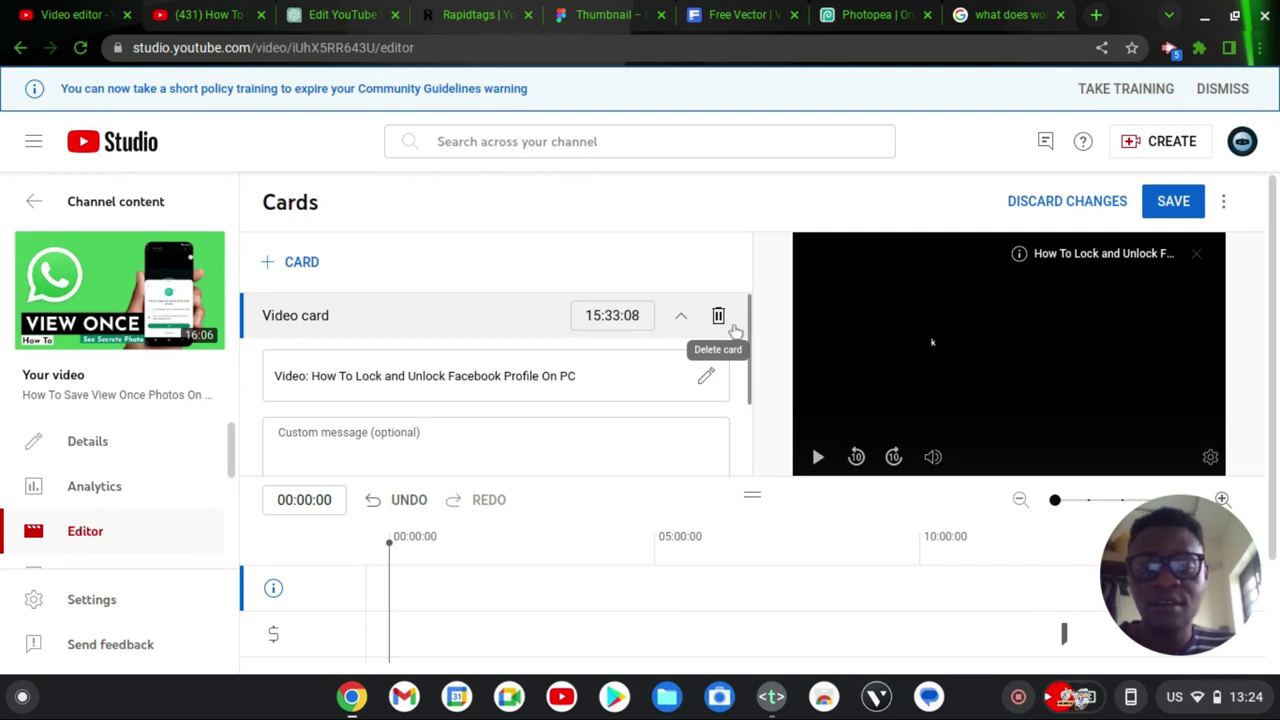
pyautogui.click(718, 316)
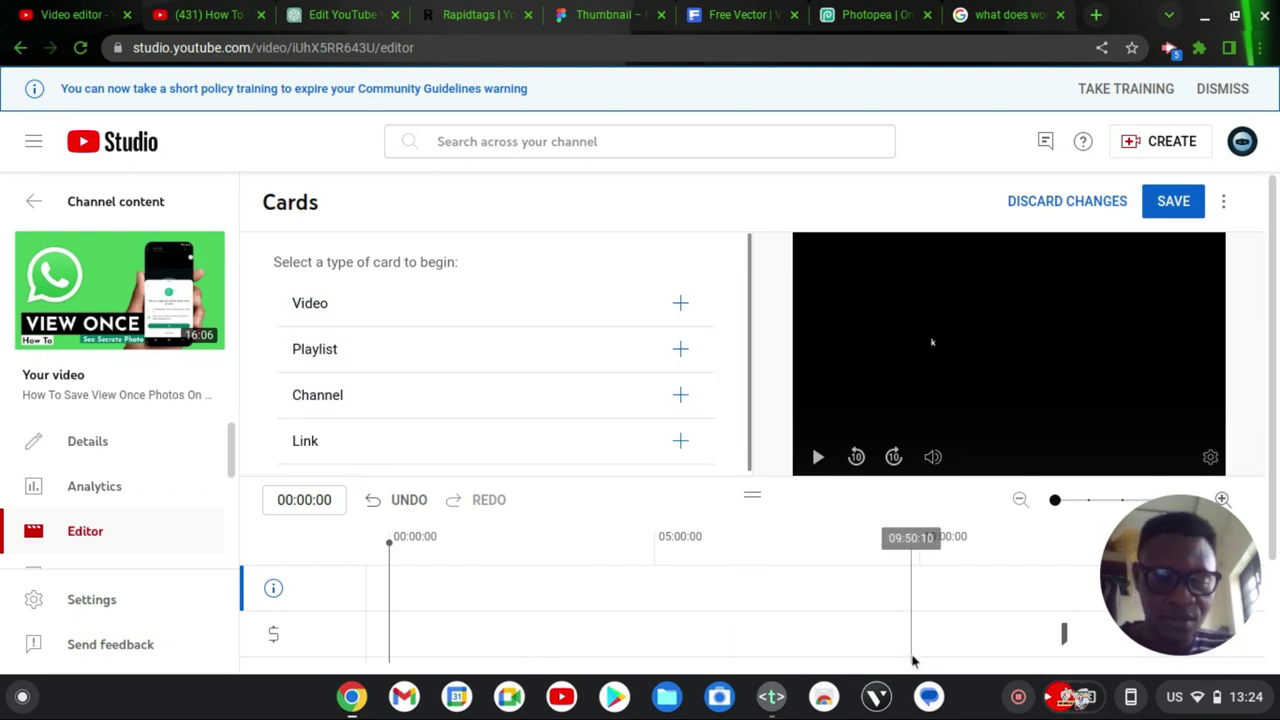
# Move the playhead near the video's end at about 12:46:09, then scroll back up to the Cards header
pyautogui.scroll(-2, 914, 660)
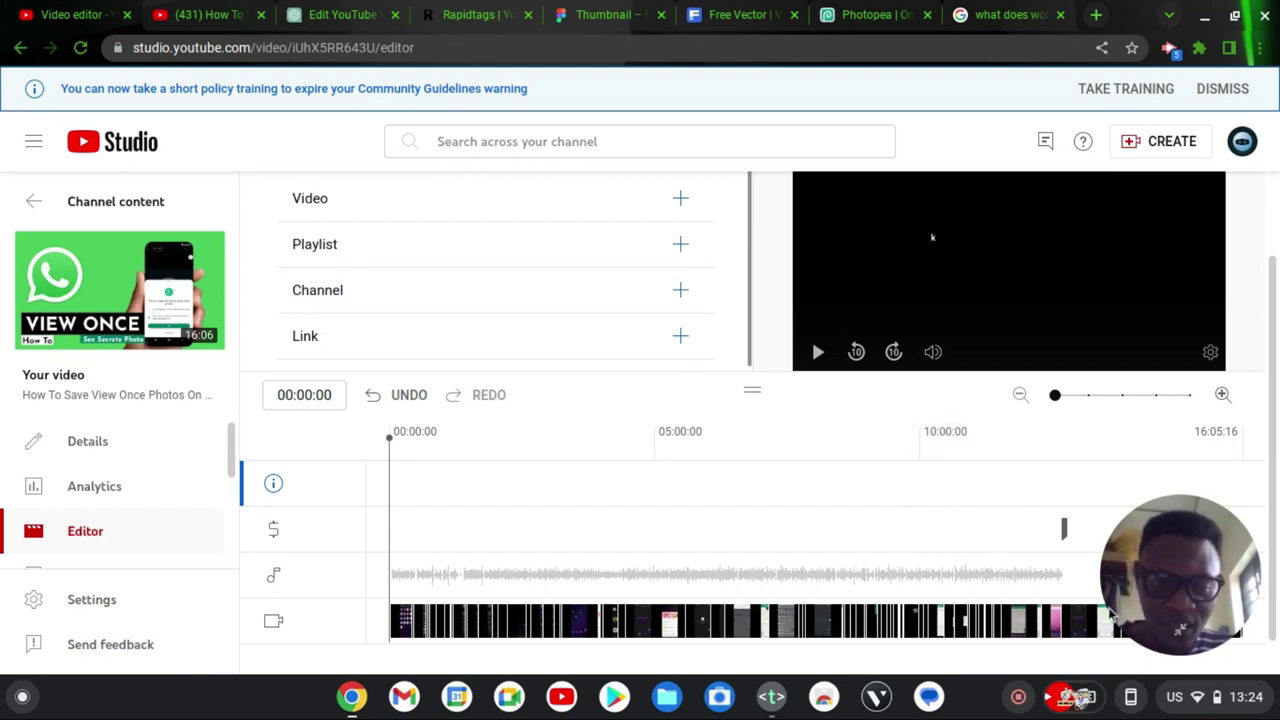
pyautogui.click(1065, 532)
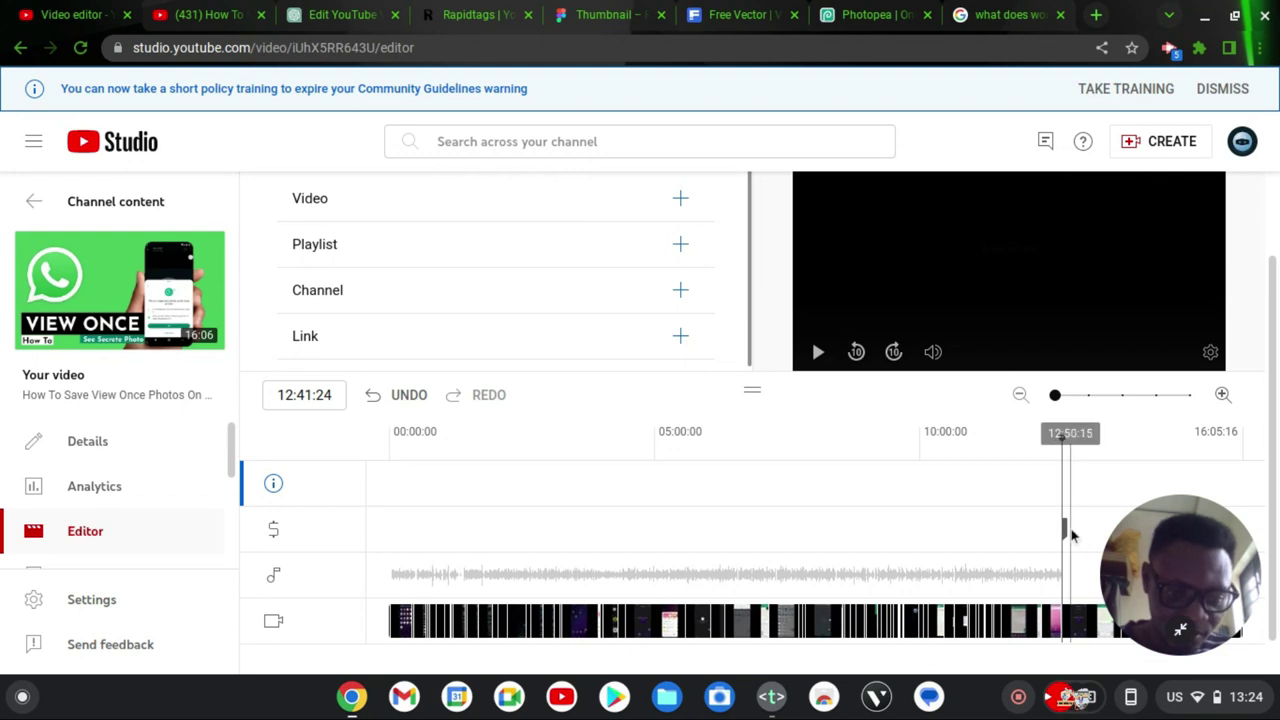
pyautogui.click(1066, 535)
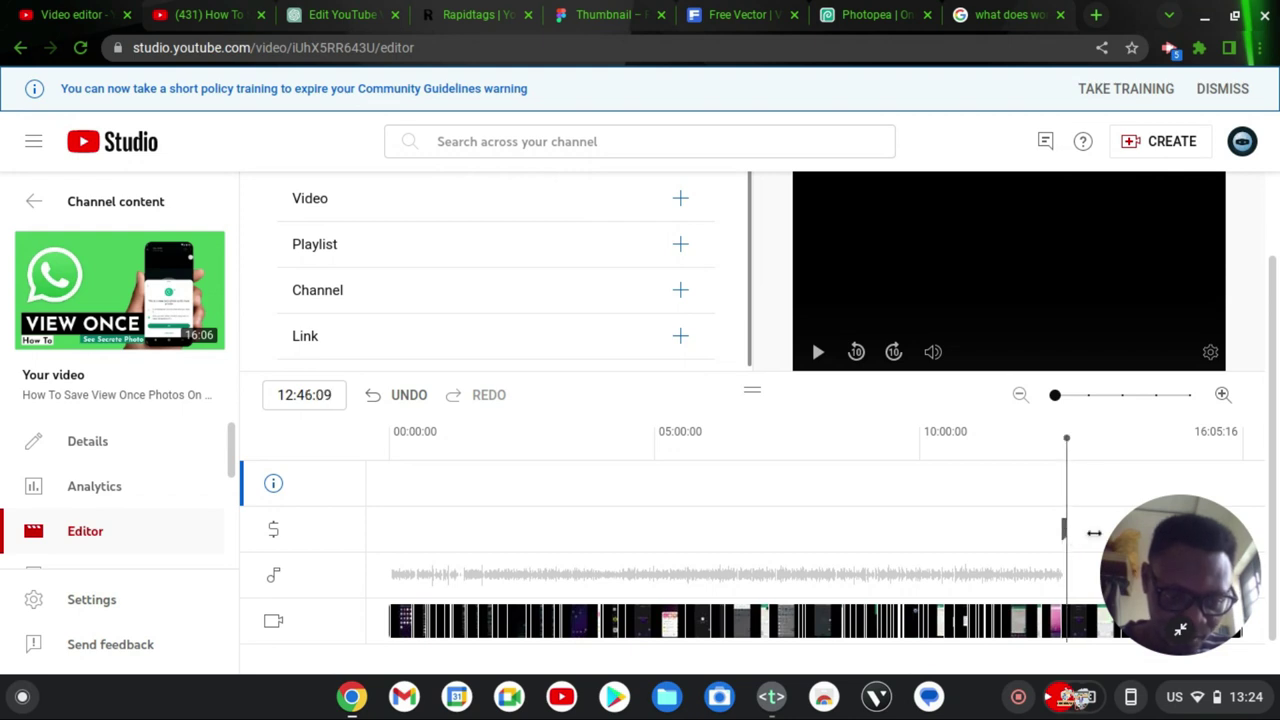
pyautogui.click(1066, 528)
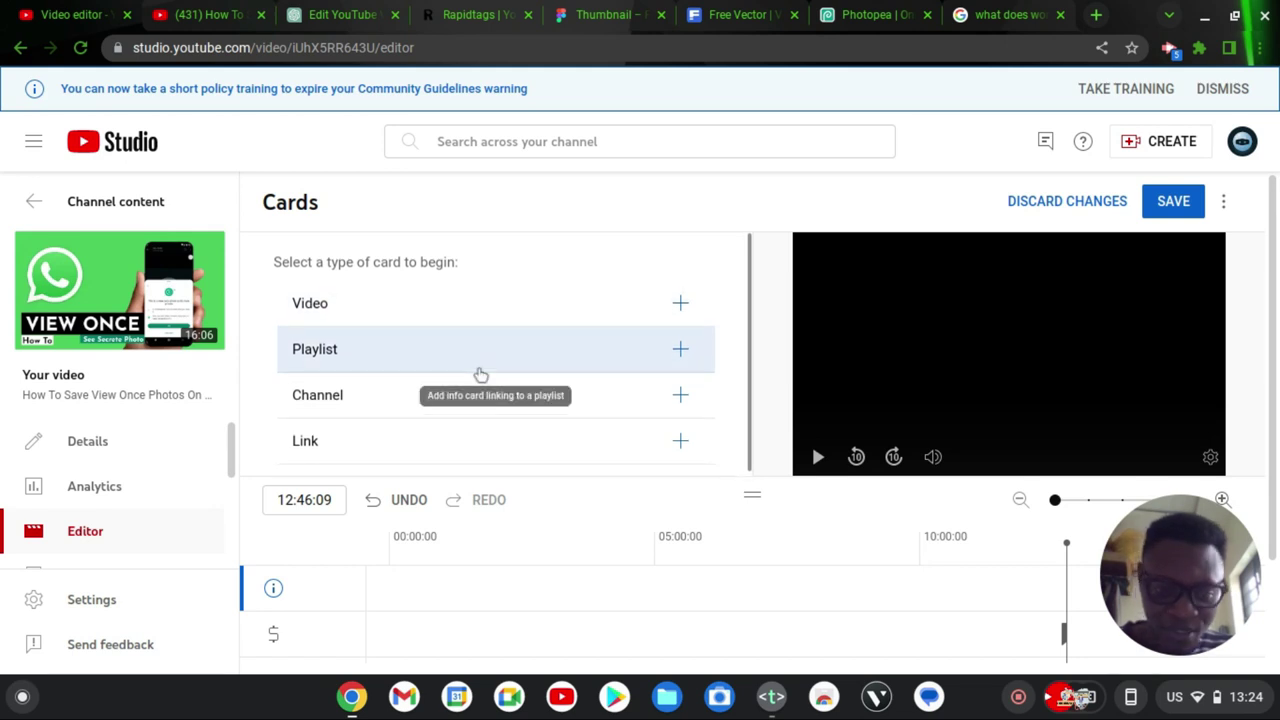
pyautogui.scroll(-2, 962, 604)
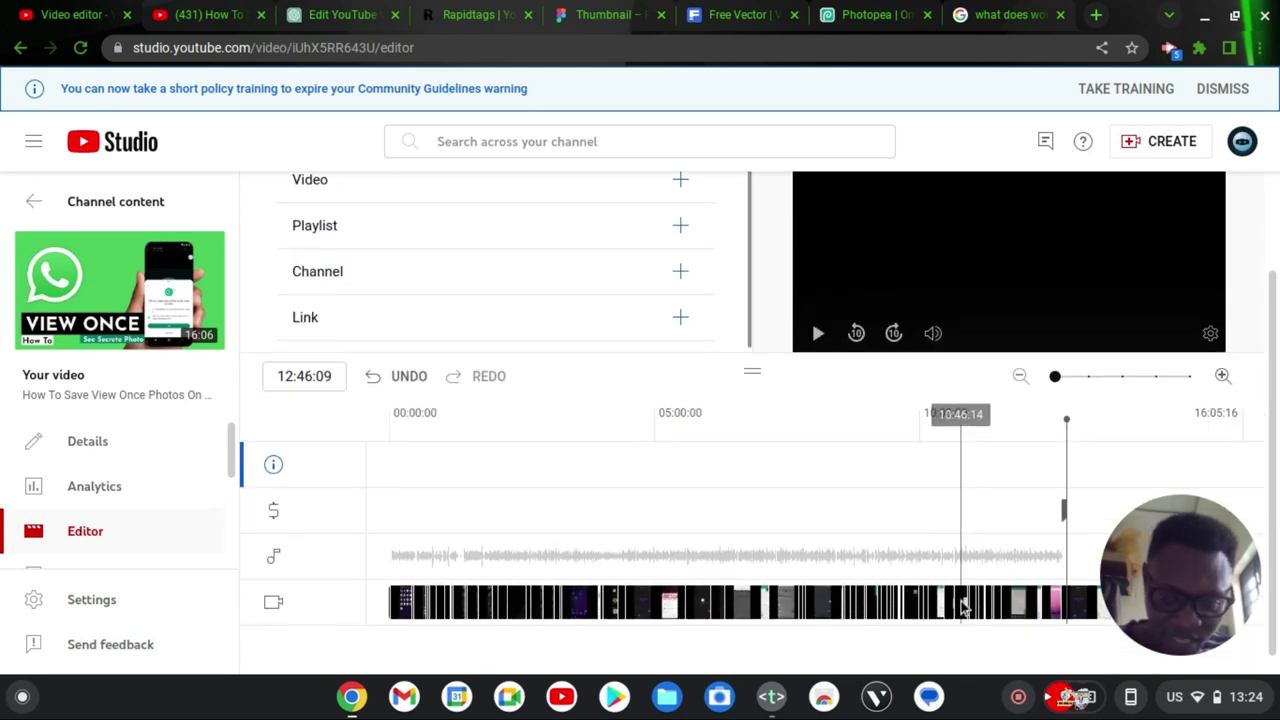
pyautogui.scroll(-1, 960, 599)
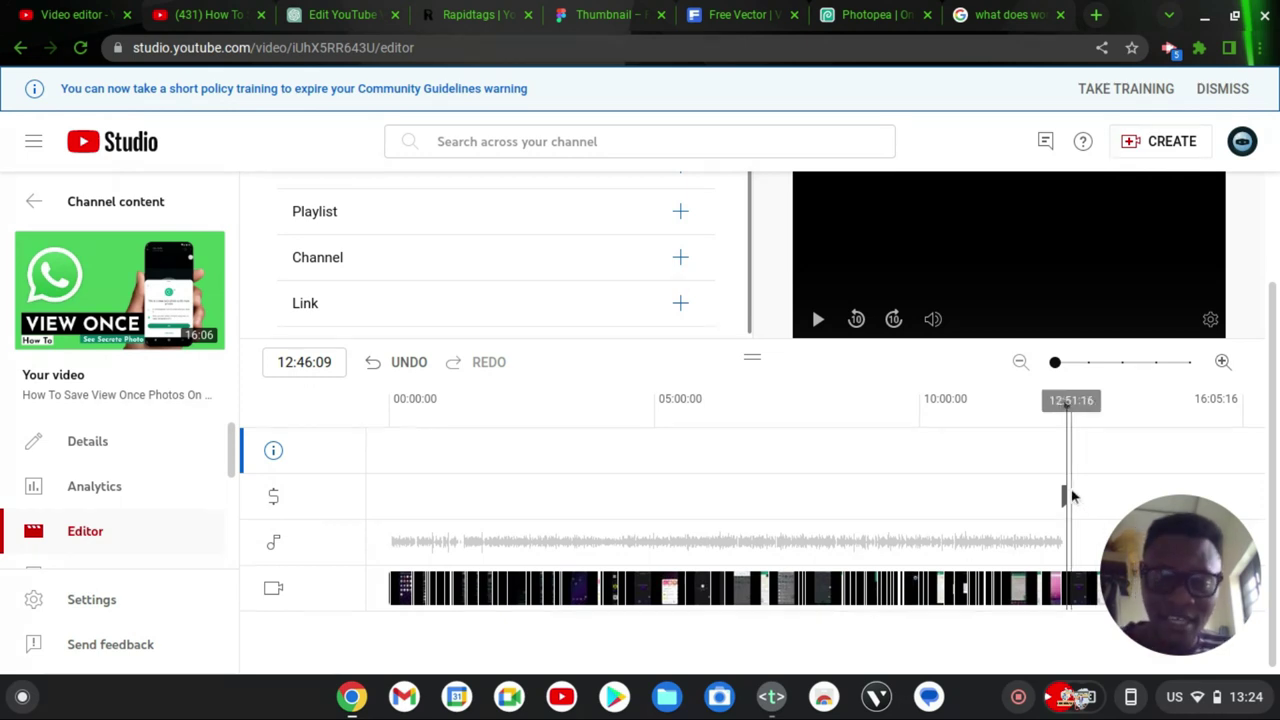
pyautogui.scroll(2, 1070, 497)
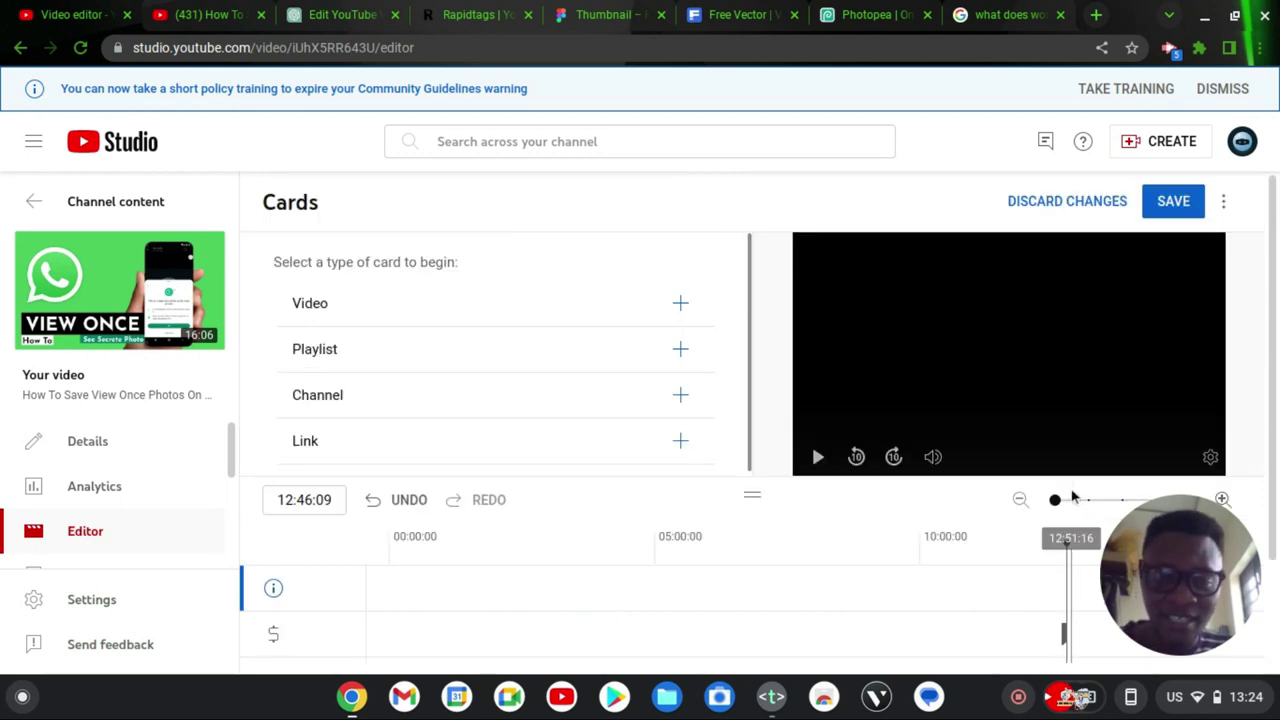
# Save the info card removals, retrying after the error, and check the 5-second error note
pyautogui.click(1180, 201)
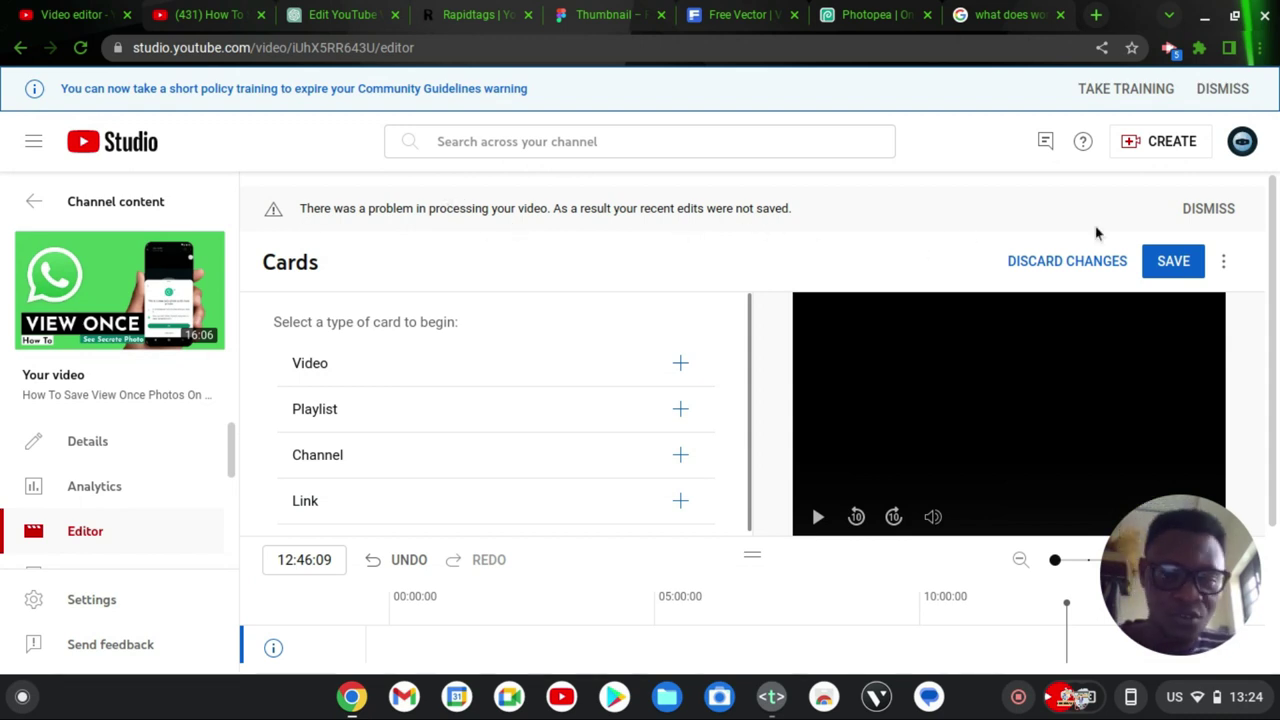
pyautogui.click(1186, 270)
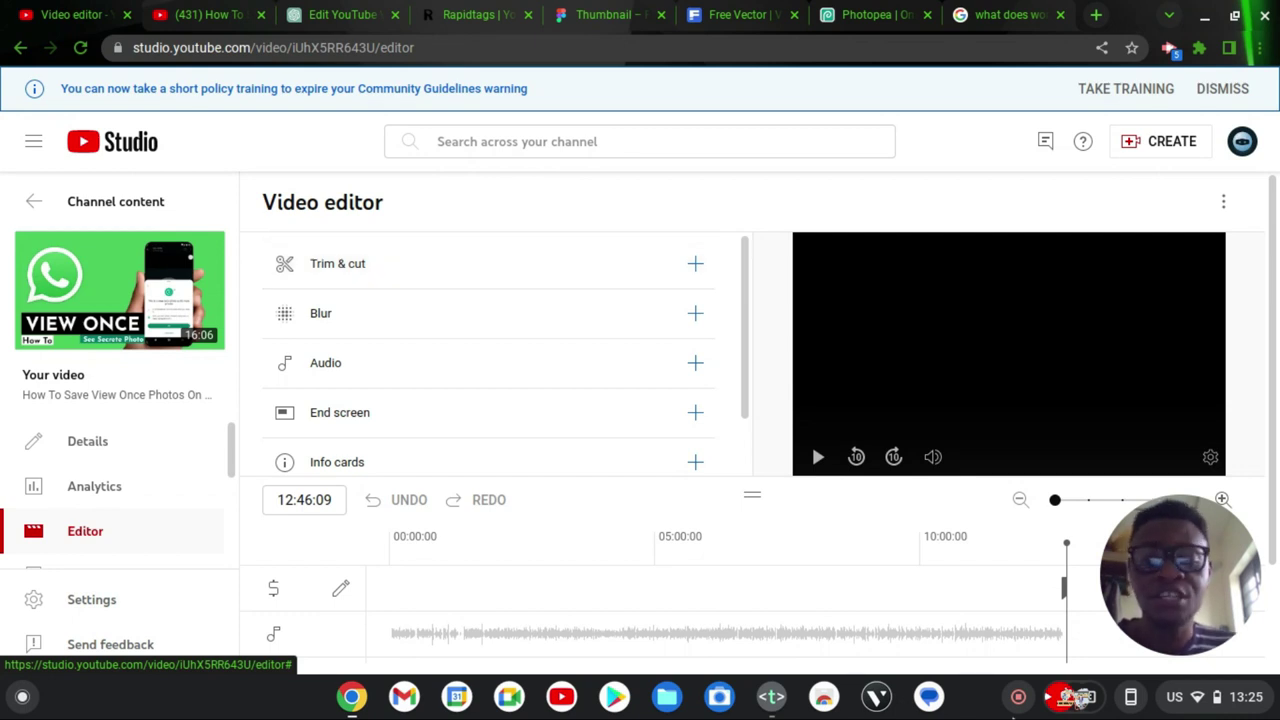
pyautogui.click(771, 697)
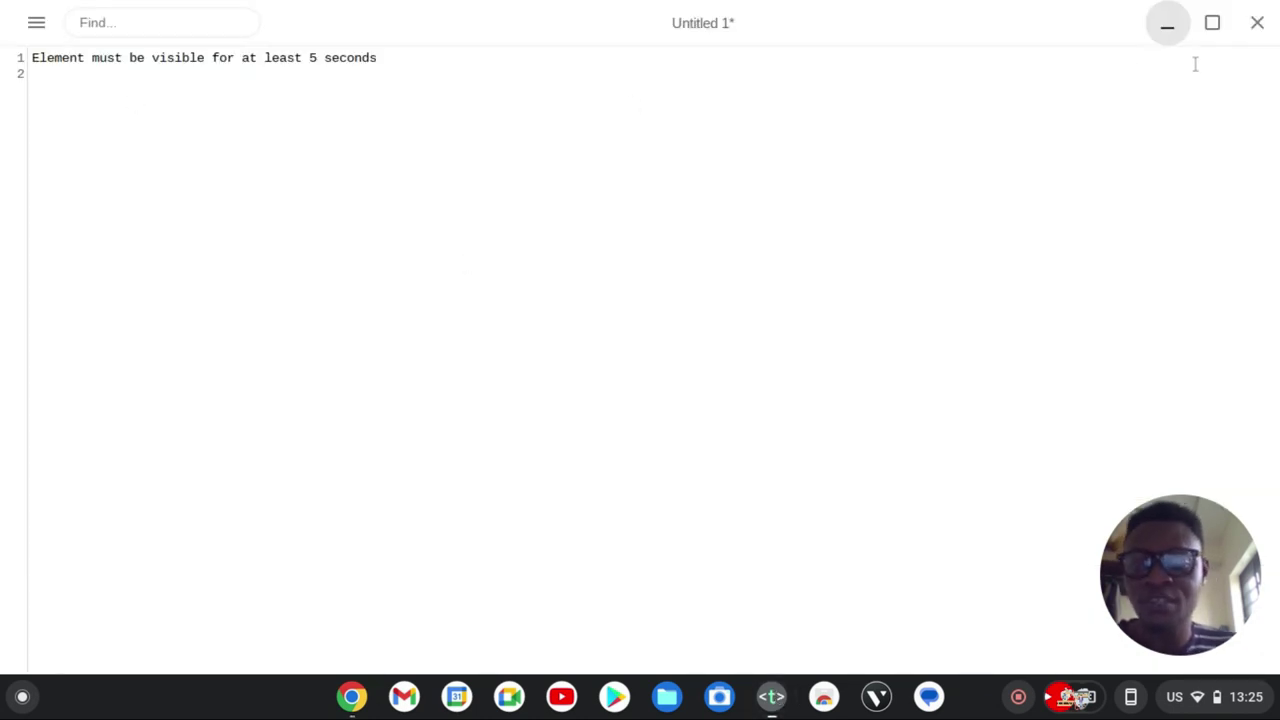
pyautogui.click(1169, 36)
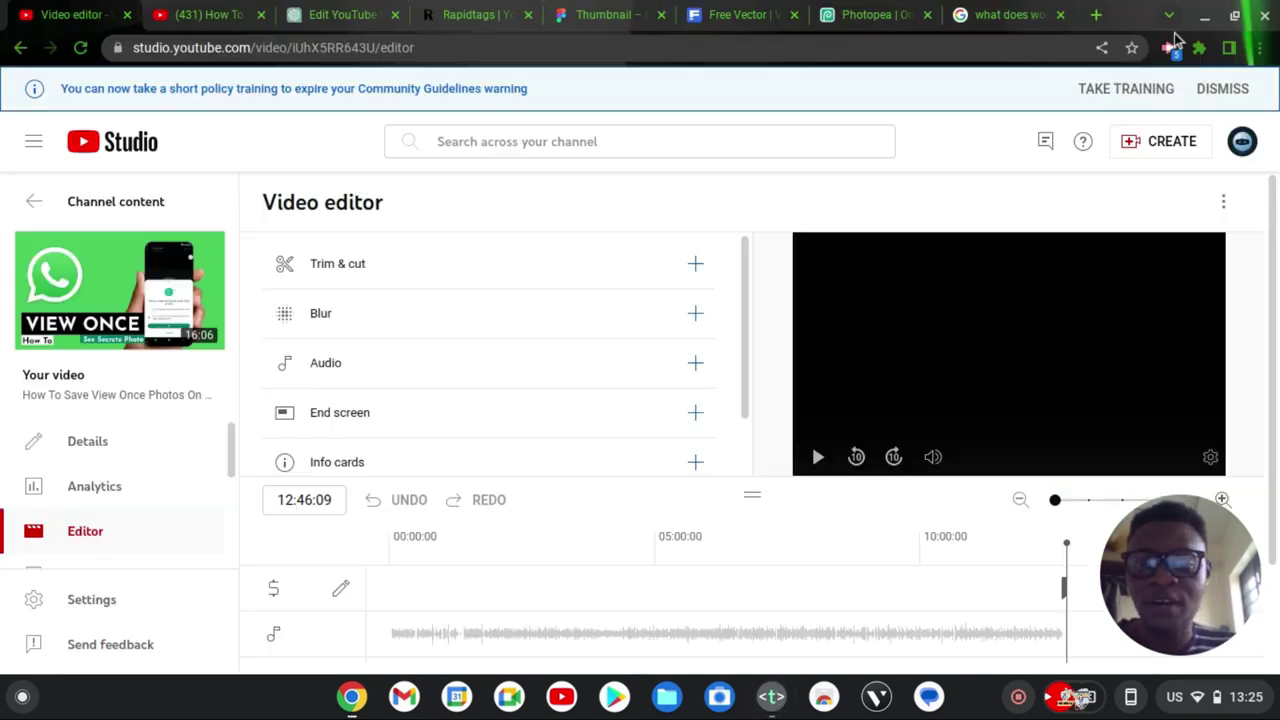
# Start Trim & cut and drag the right trim handle earlier to cut the blank ending
pyautogui.click(695, 266)
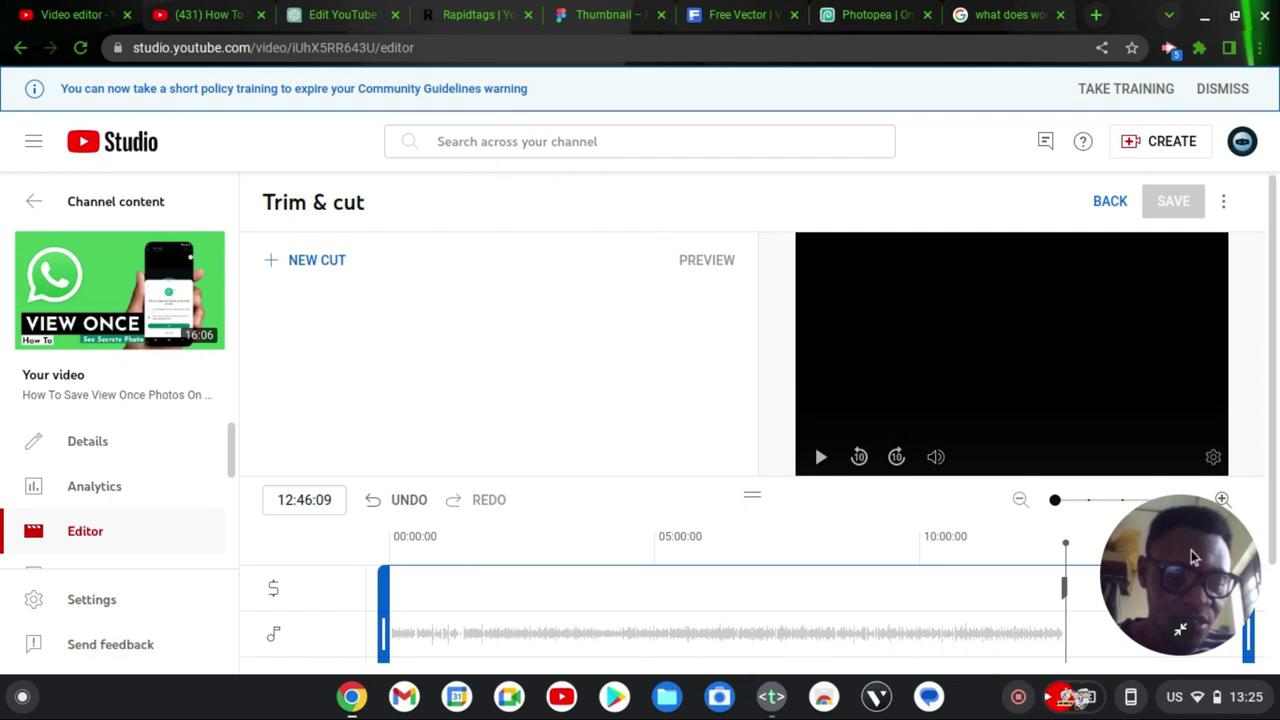
pyautogui.moveTo(1191, 550); pyautogui.dragTo(3, 172)
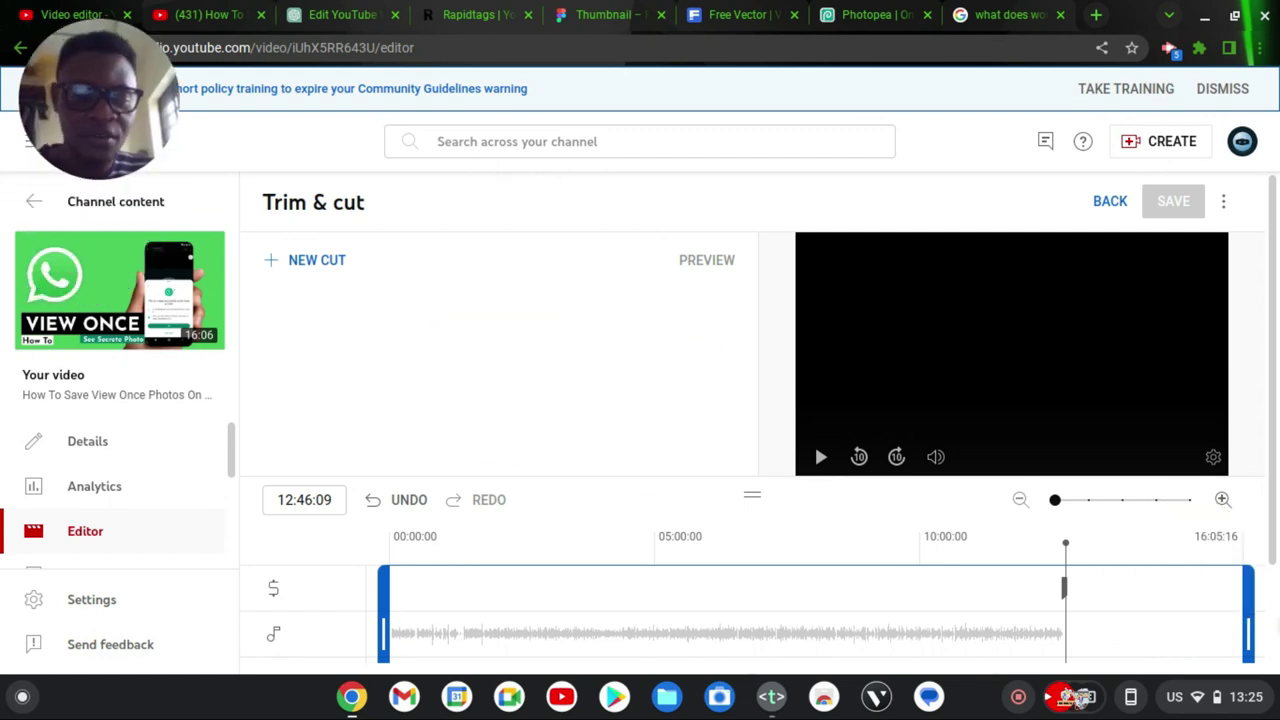
pyautogui.moveTo(1248, 631); pyautogui.dragTo(1108, 598)
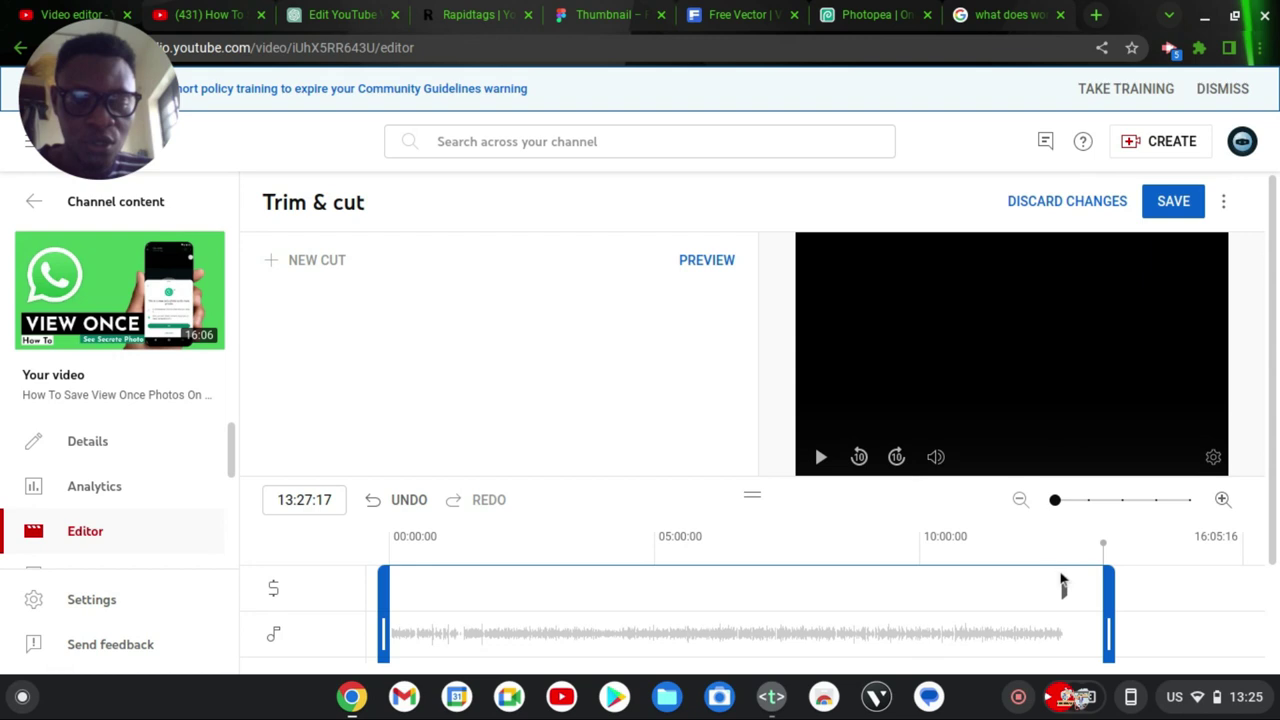
pyautogui.click(1071, 588)
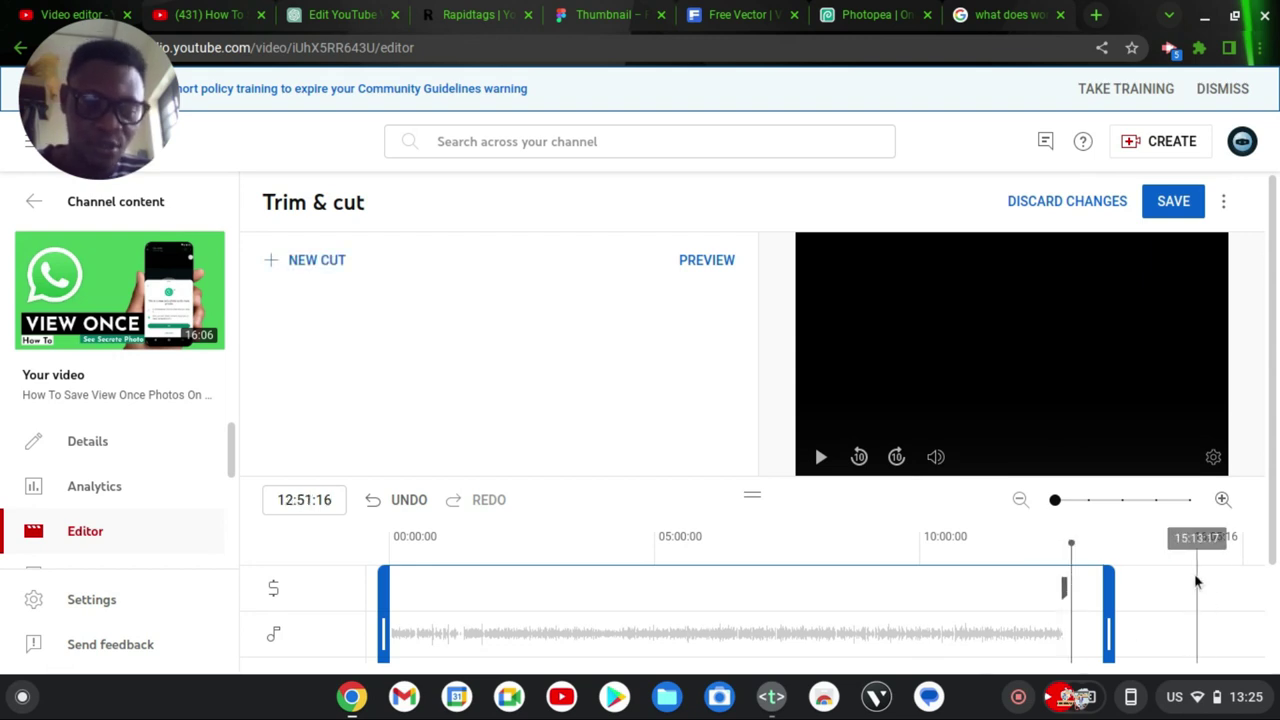
pyautogui.scroll(-1, 1195, 576)
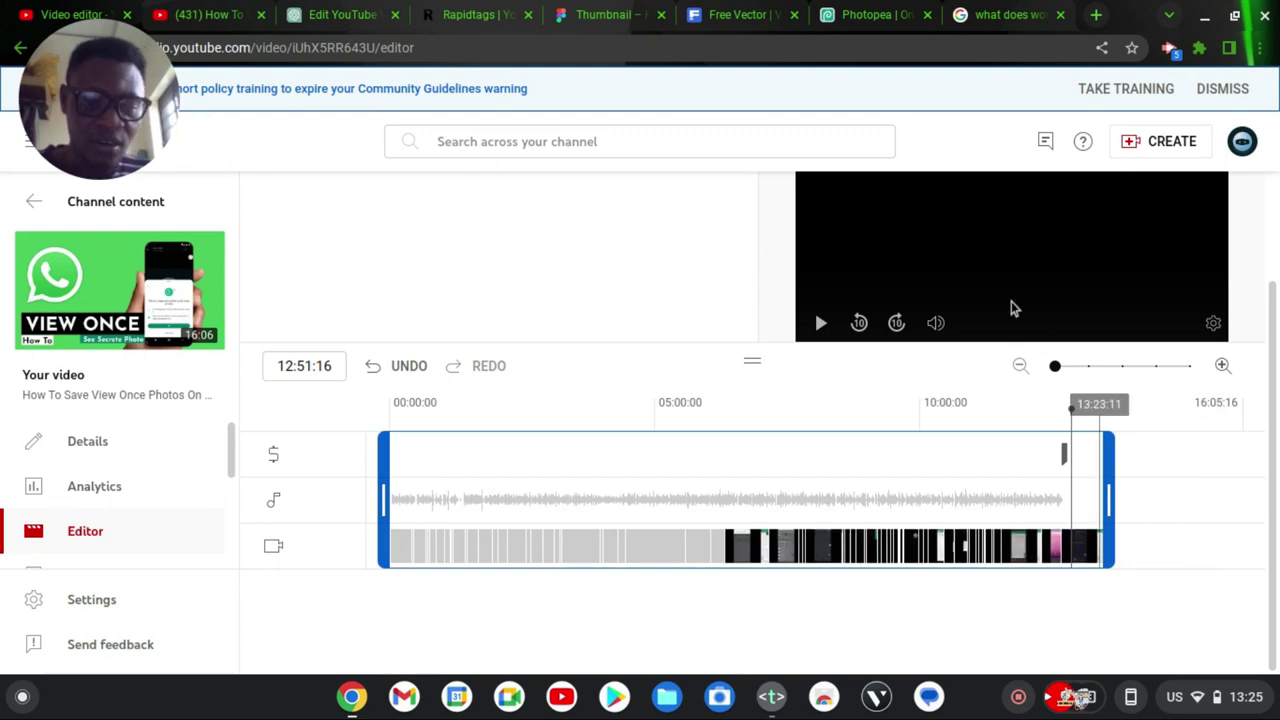
pyautogui.scroll(1, 1010, 306)
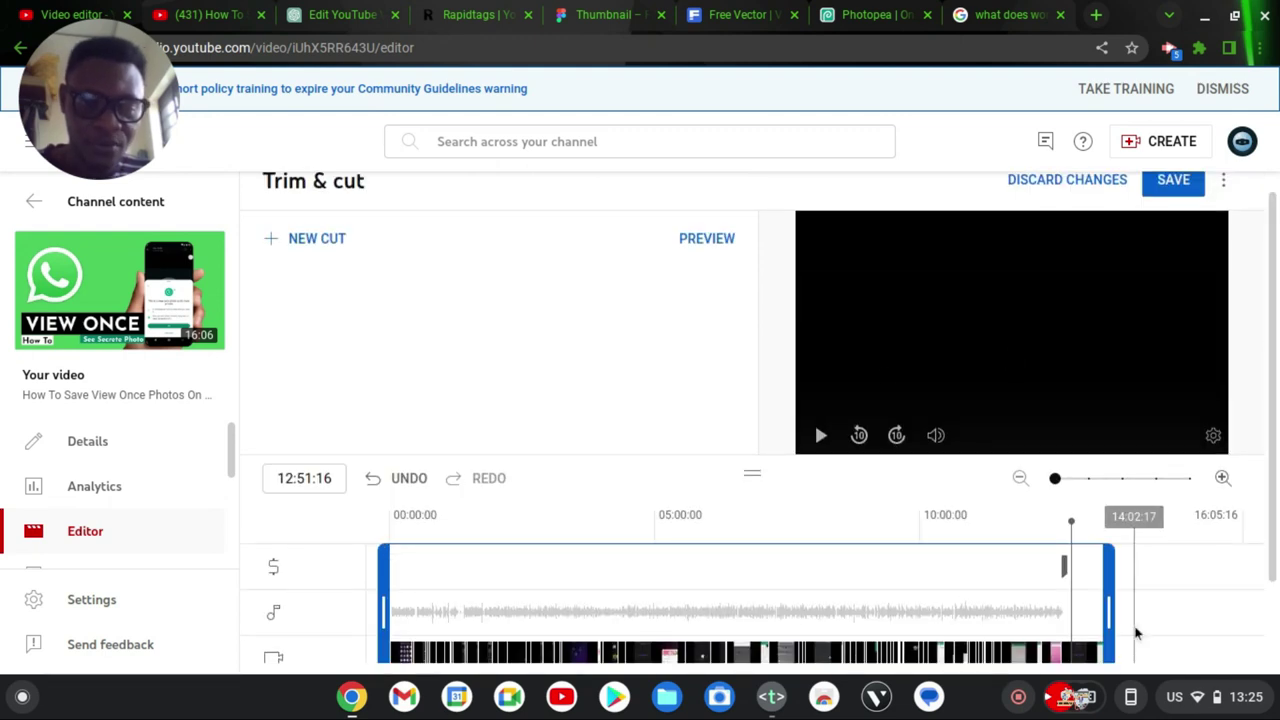
pyautogui.moveTo(1108, 622); pyautogui.dragTo(1068, 616)
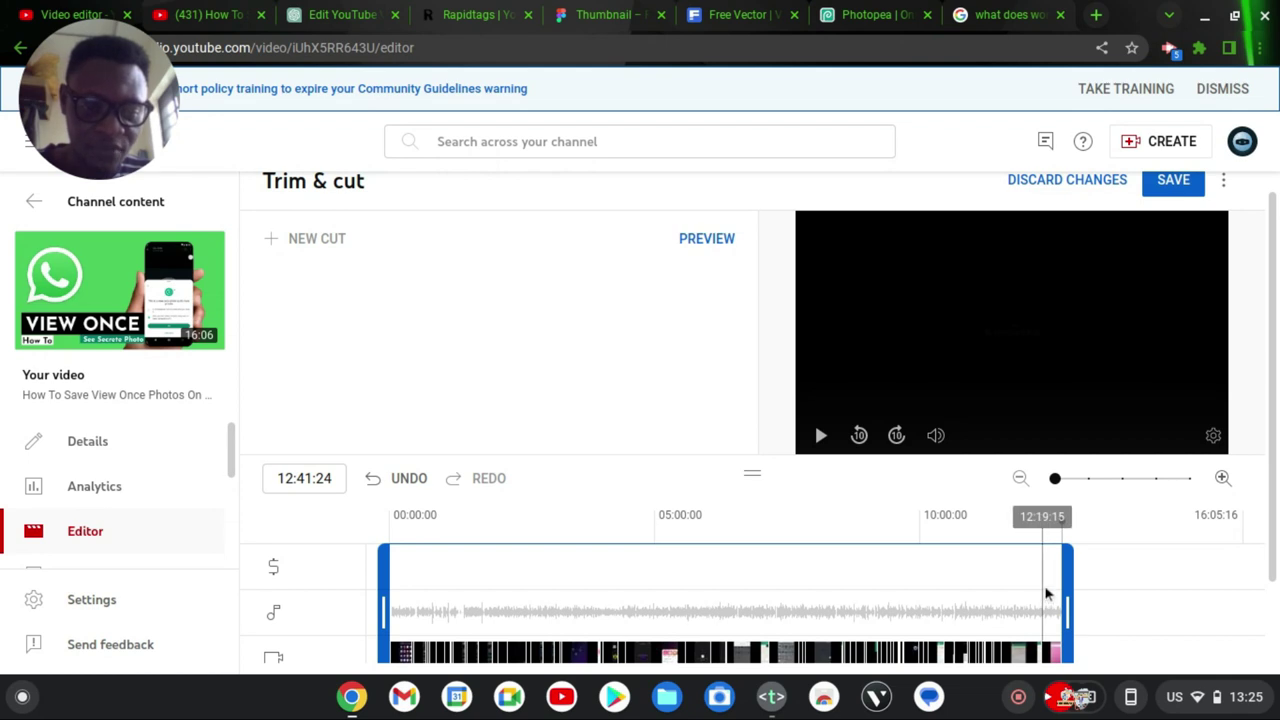
# Preview playback from 12:19 and nudge the trim end to about 12:48
pyautogui.click(1046, 594)
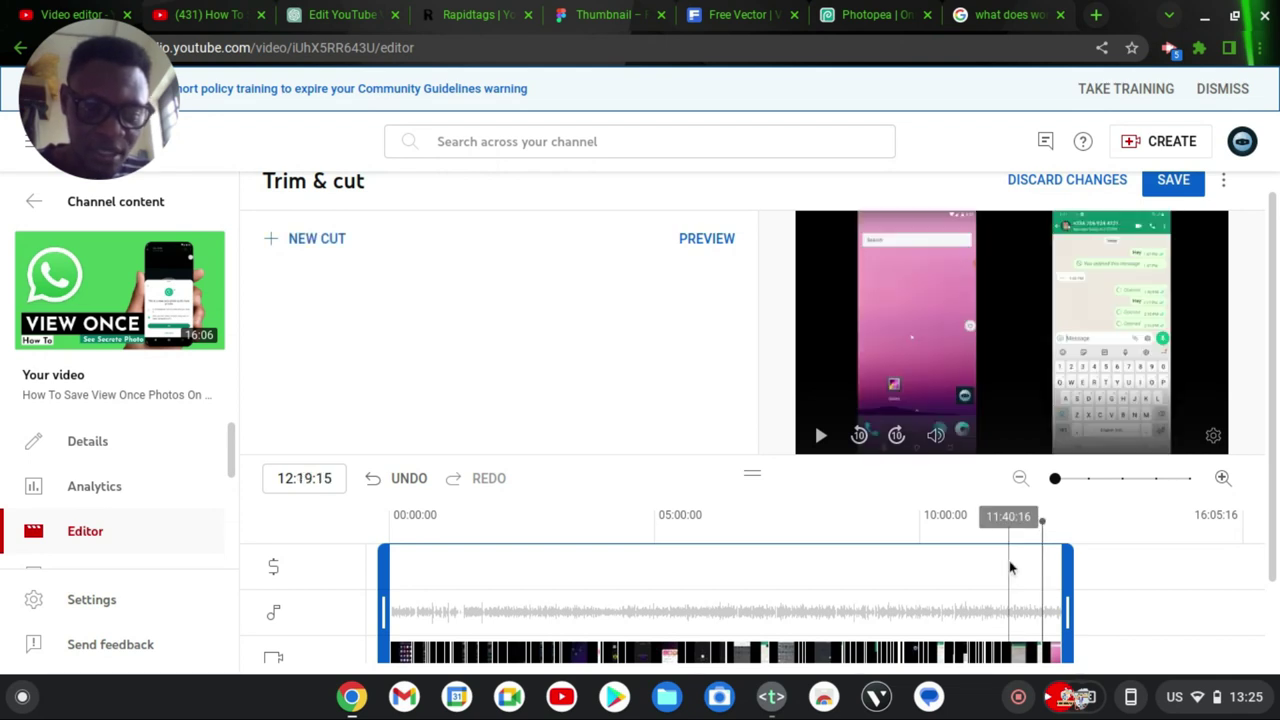
pyautogui.click(820, 435)
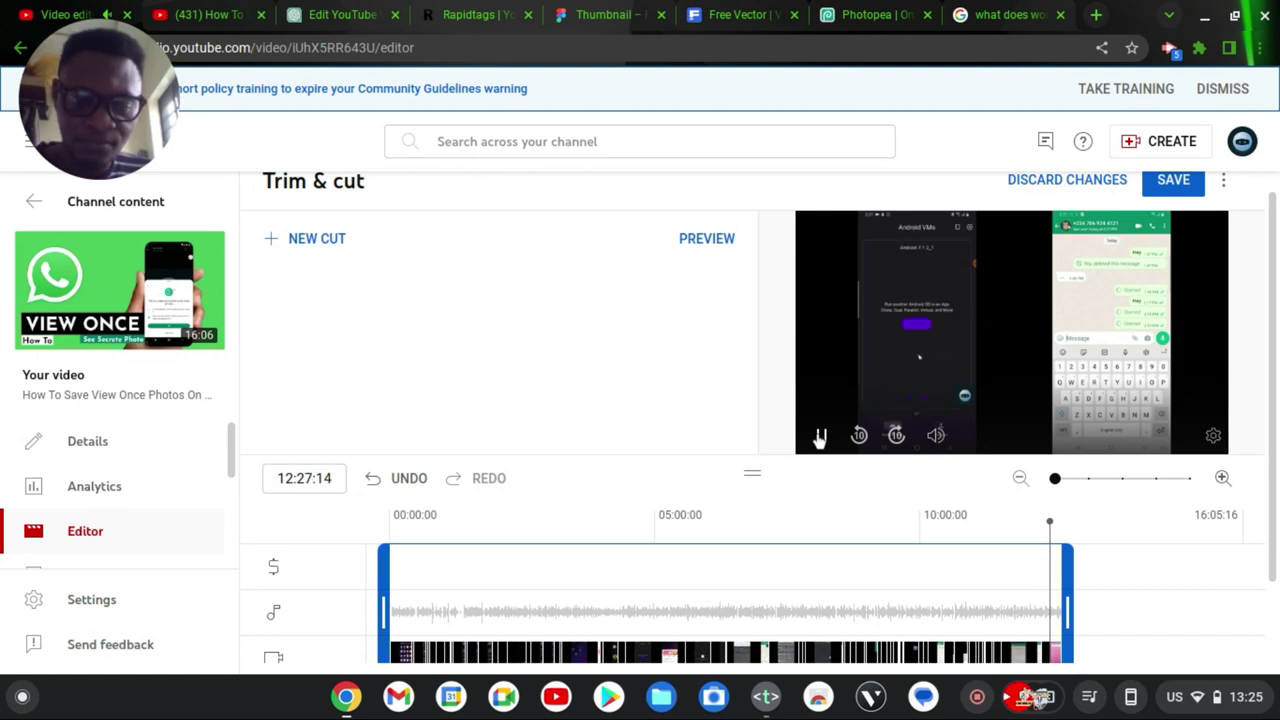
pyautogui.click(820, 436)
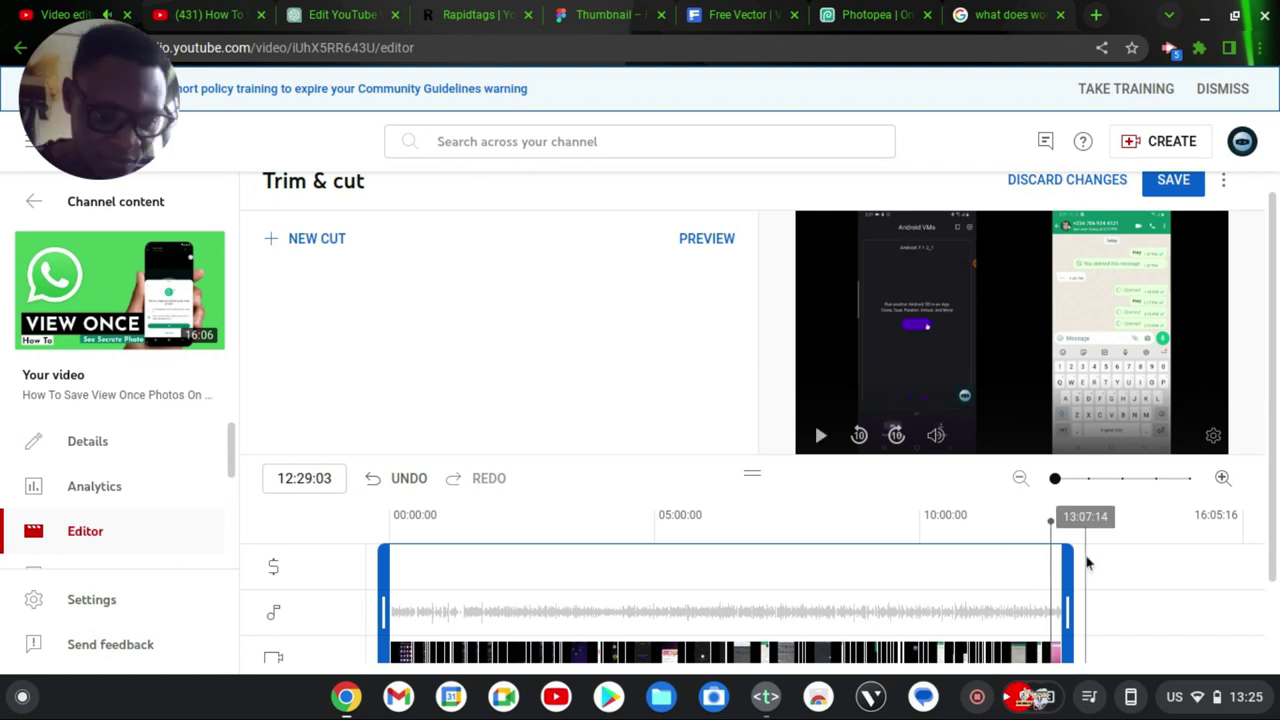
pyautogui.moveTo(1072, 580); pyautogui.dragTo(1074, 565)
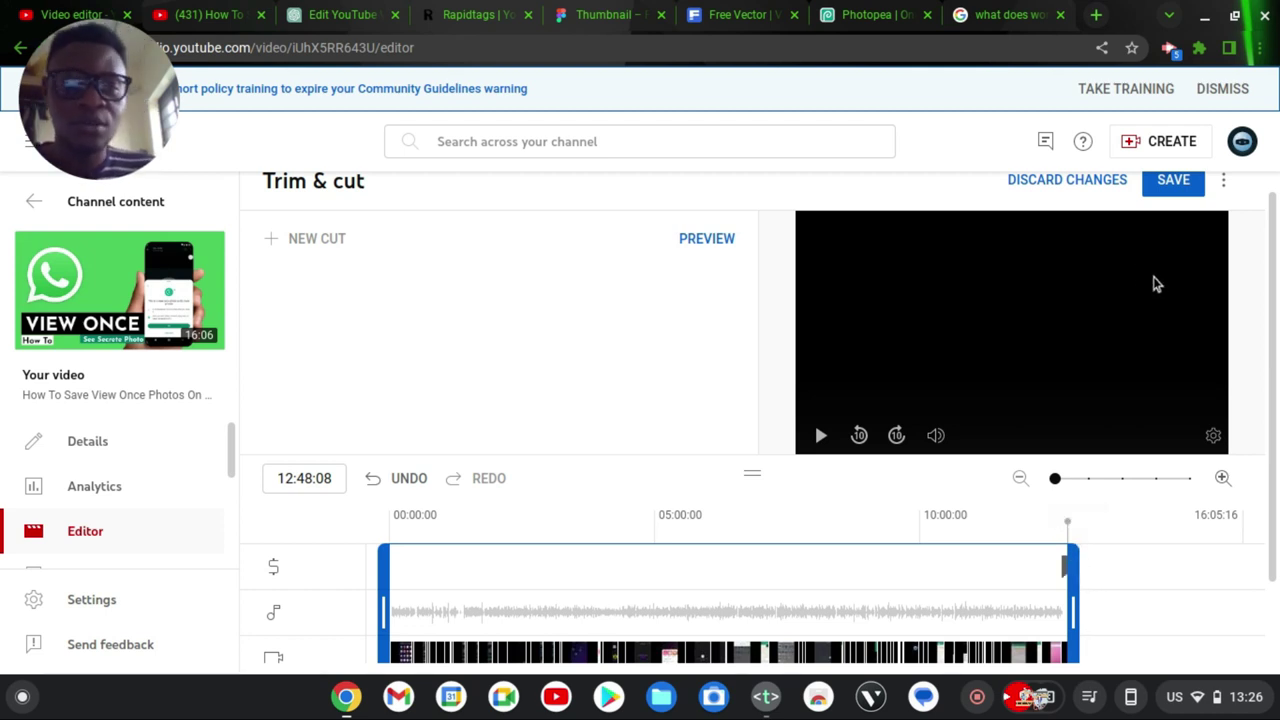
# Save and confirm the trimmed video, then bring up the 5-second error note
pyautogui.click(1191, 194)
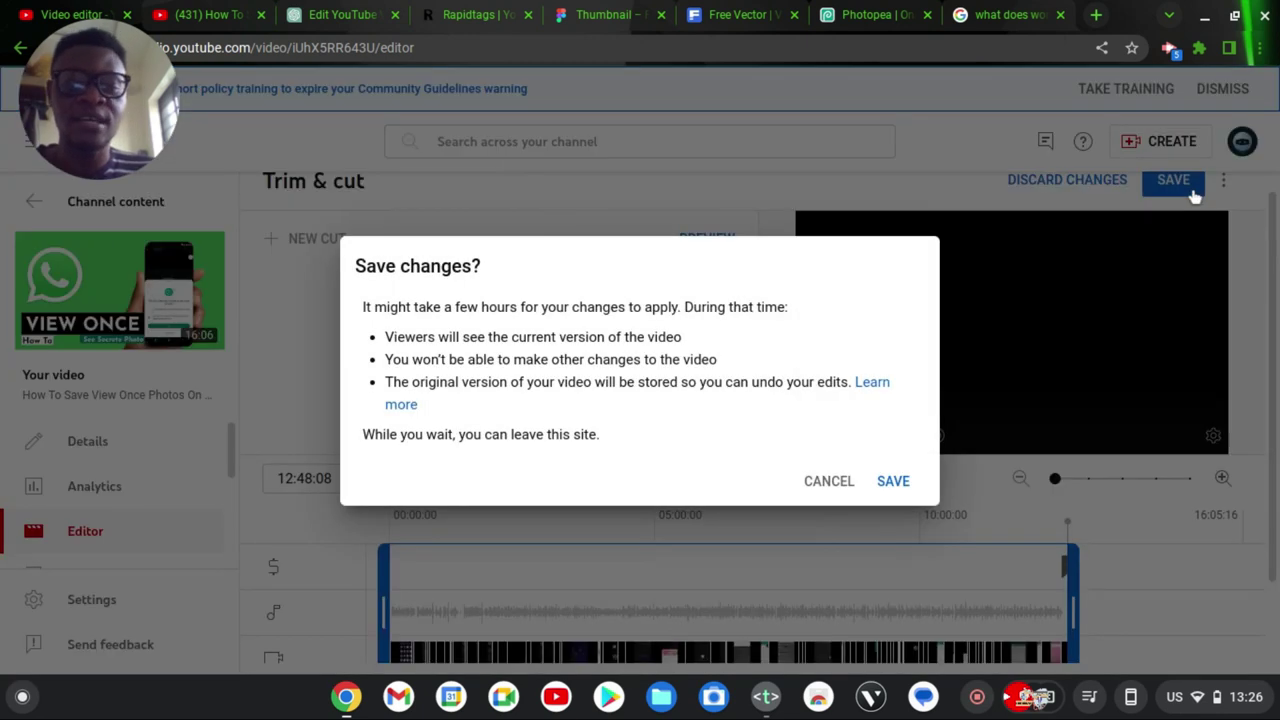
pyautogui.click(893, 483)
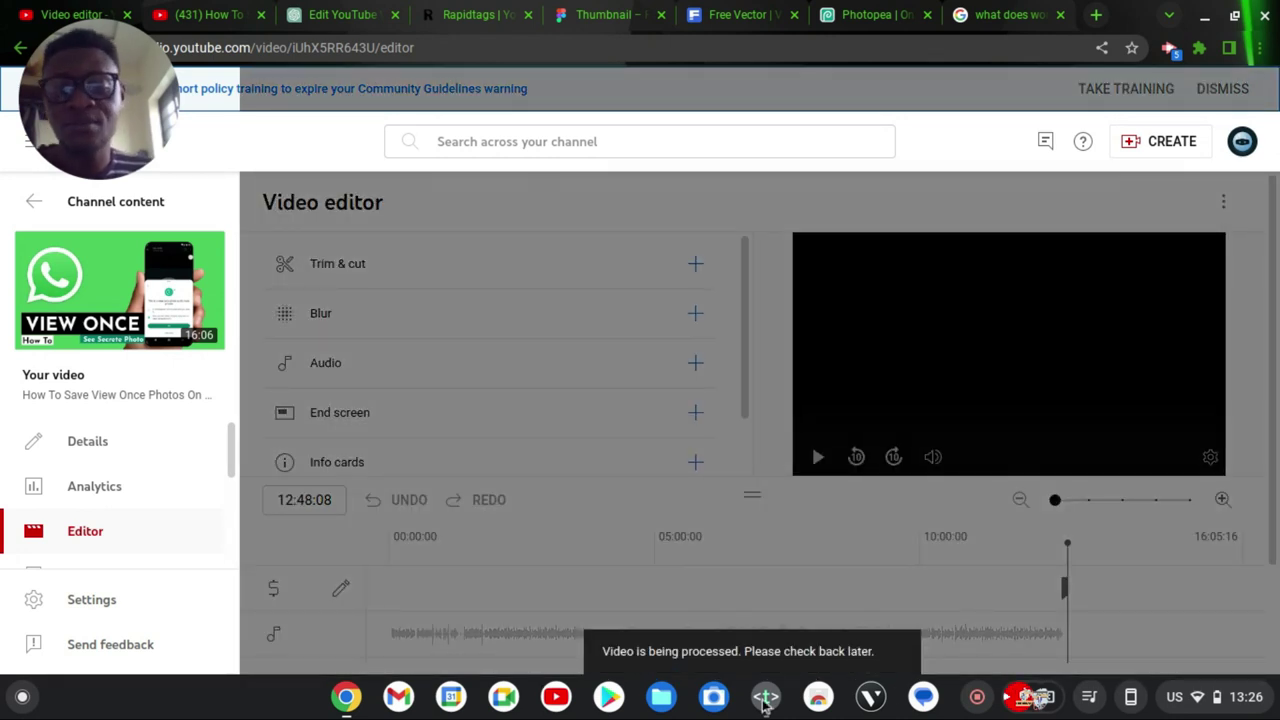
pyautogui.click(765, 699)
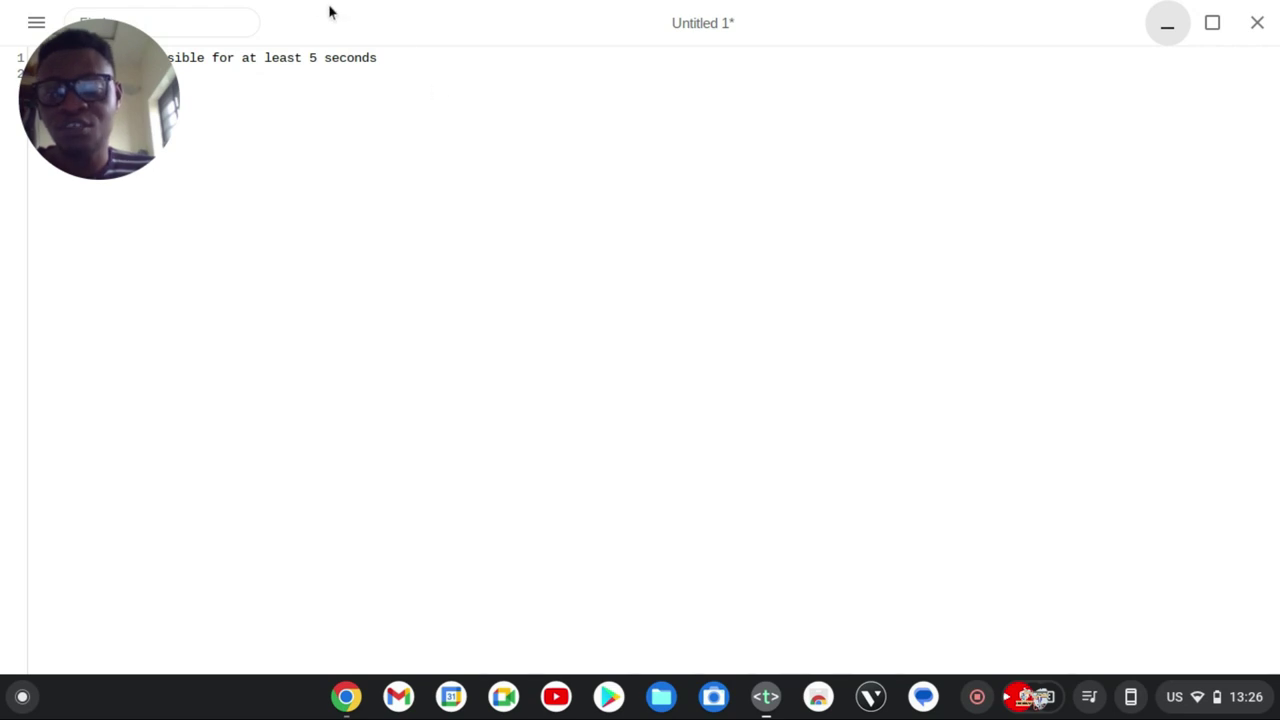
# Restore the 'Element must be visible for at least 5 seconds' note to a smaller window
pyautogui.moveTo(395, 33); pyautogui.dragTo(544, 245)
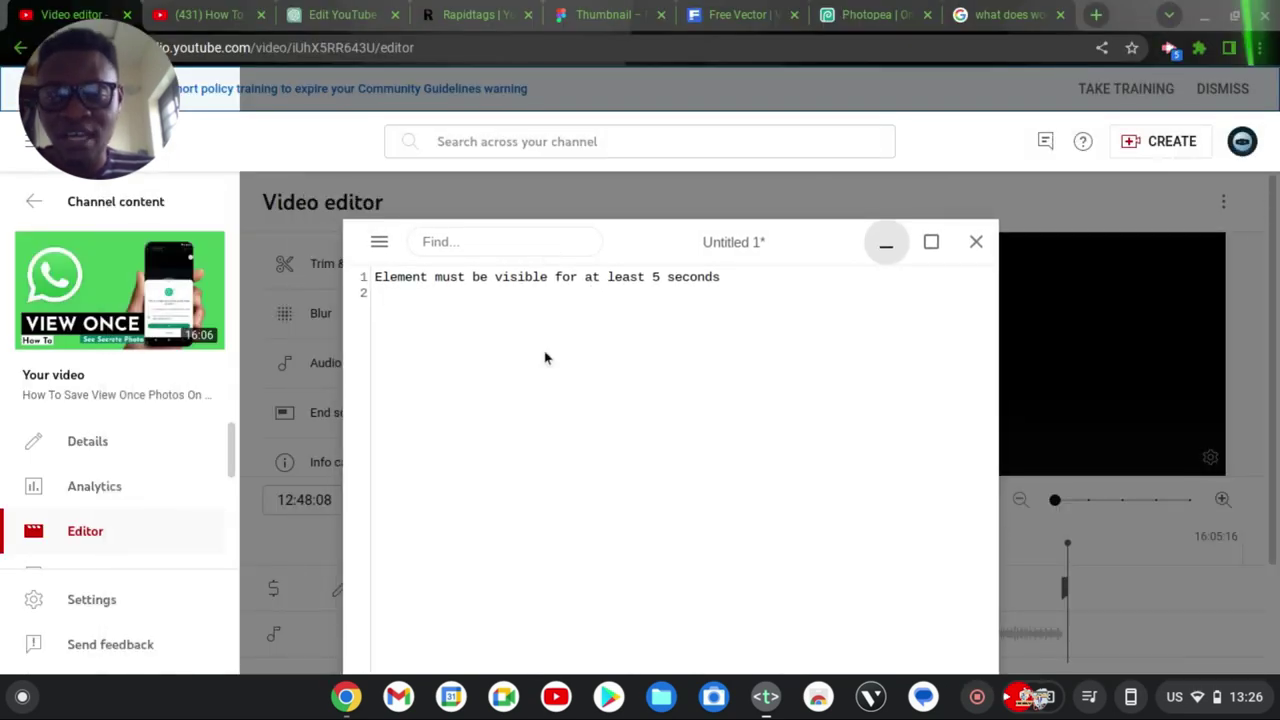